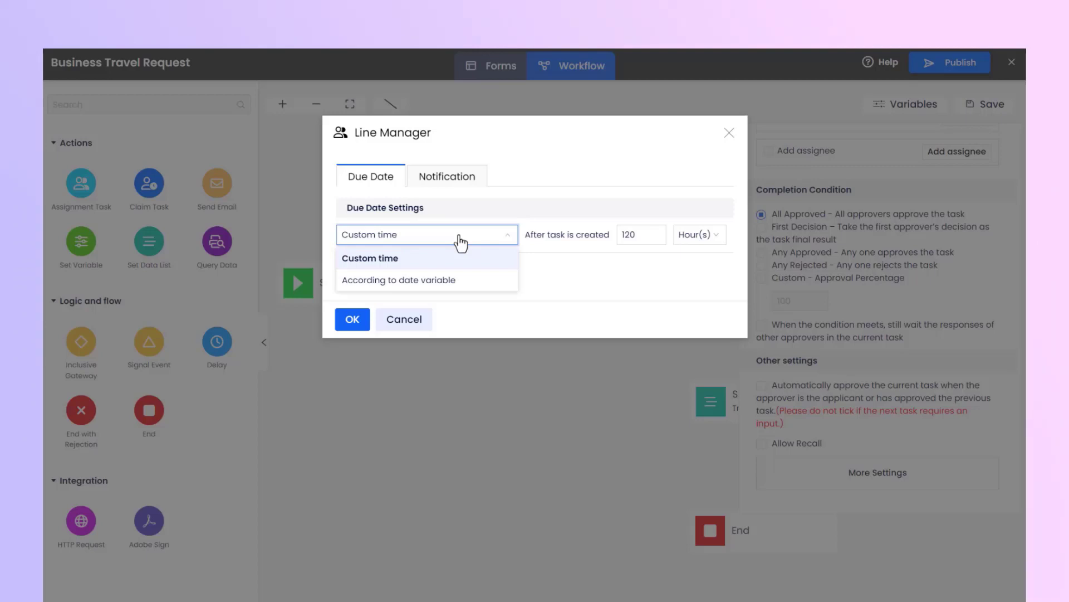
Step: Set the Line Manager task's due date to a custom time of 5 days after creation, based on the working calendar
left_click(564, 265)
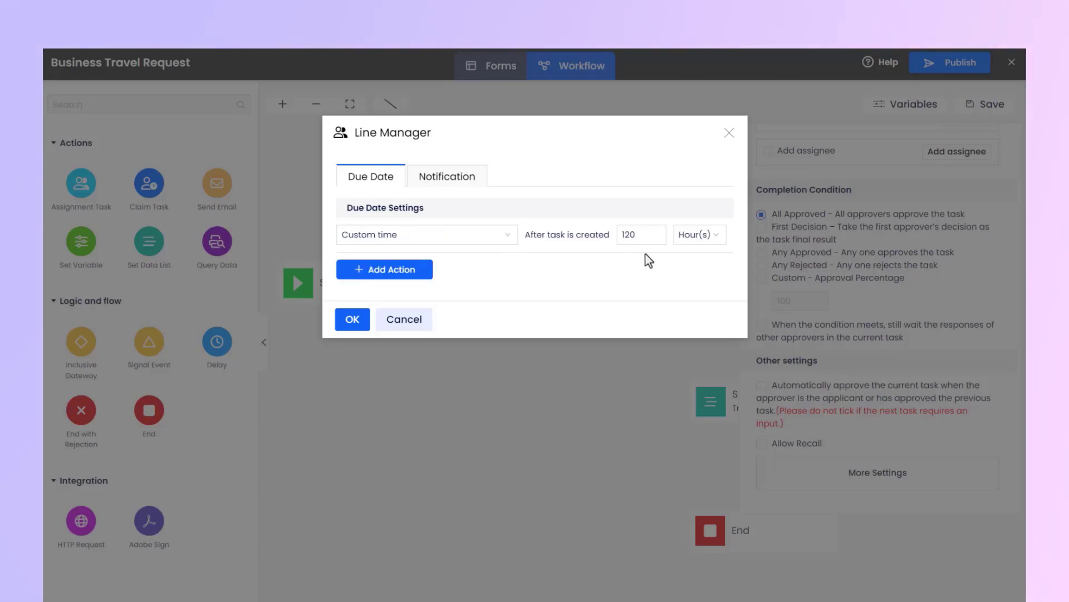
left_click(645, 237)
double_click(631, 236)
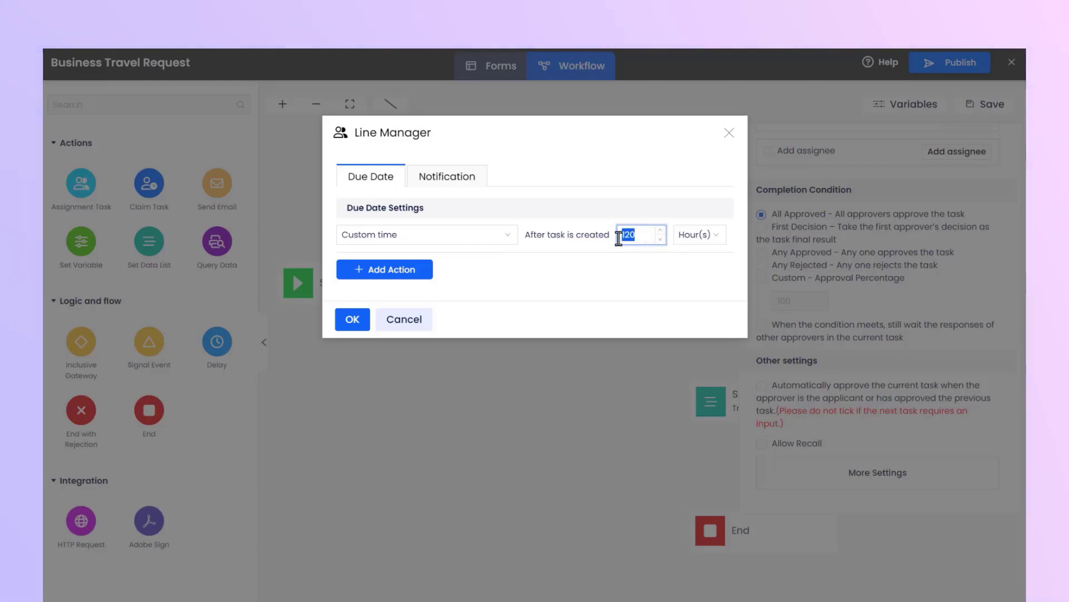
type("5")
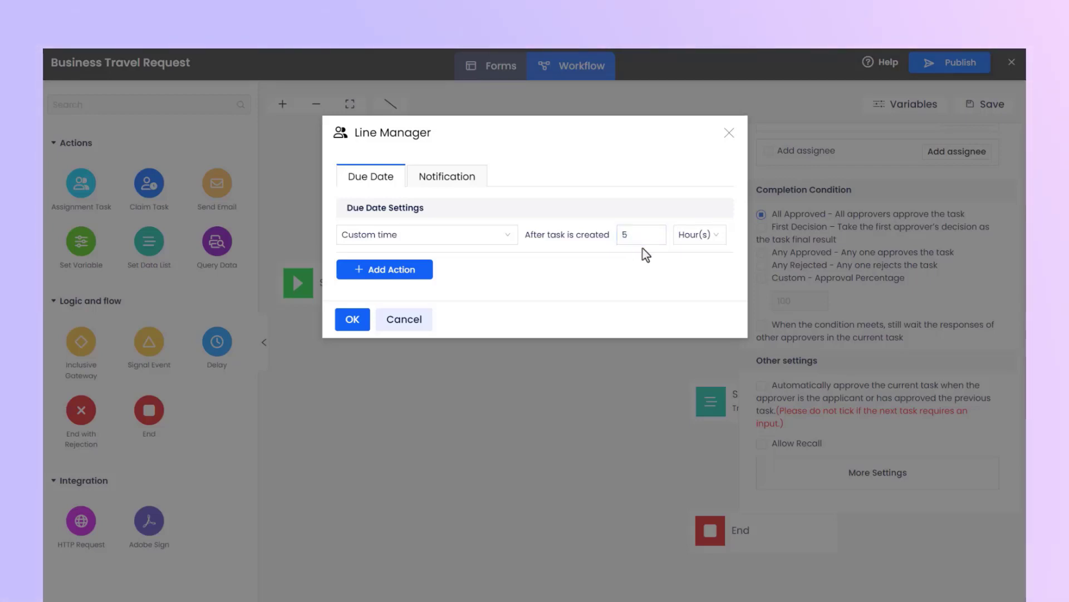
left_click(719, 237)
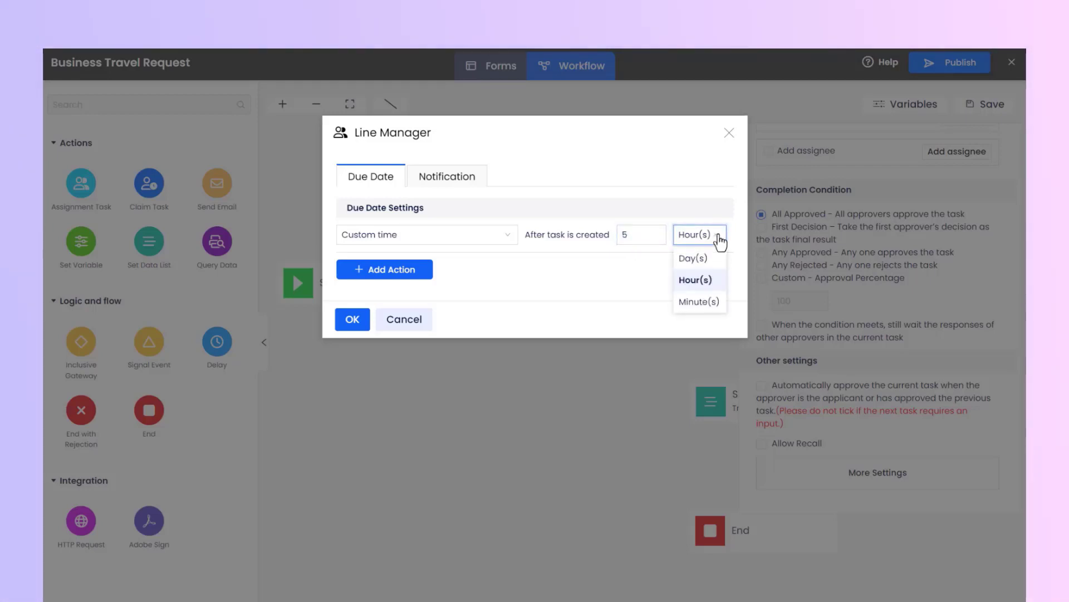
left_click(720, 261)
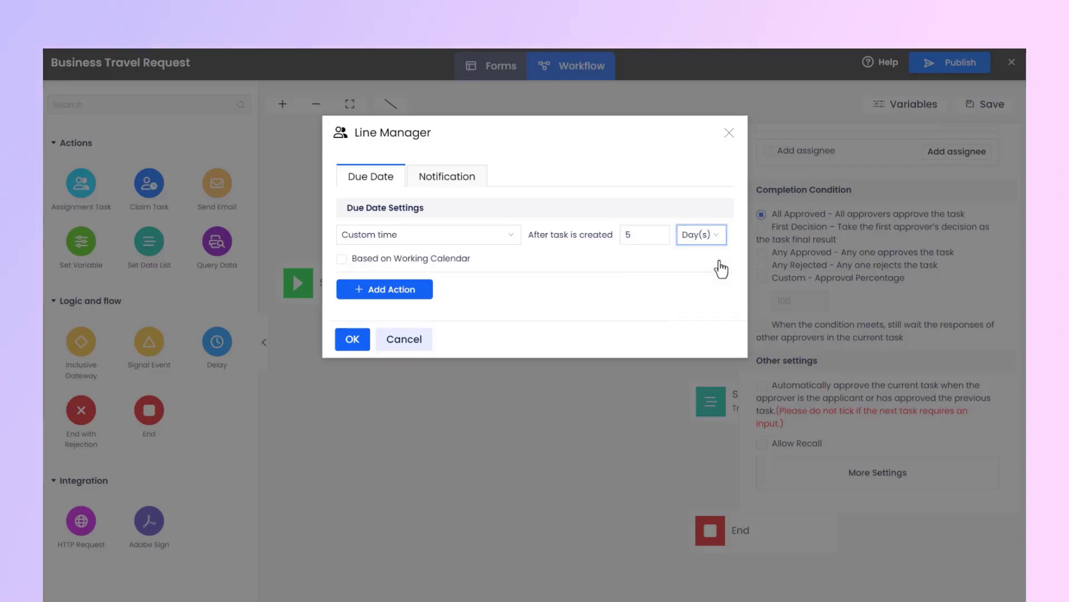
left_click(714, 286)
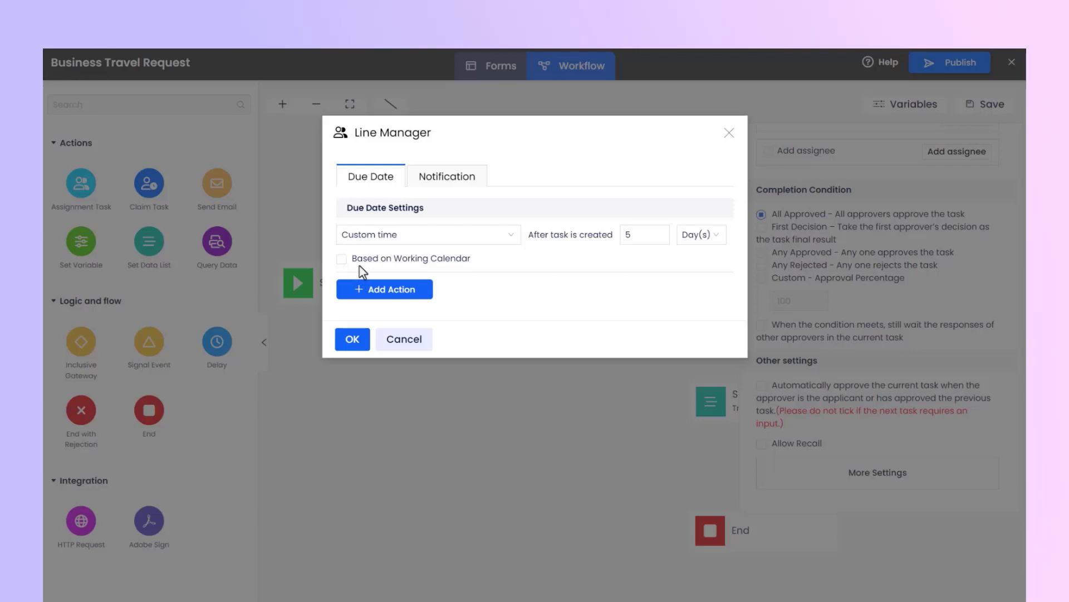
left_click(342, 260)
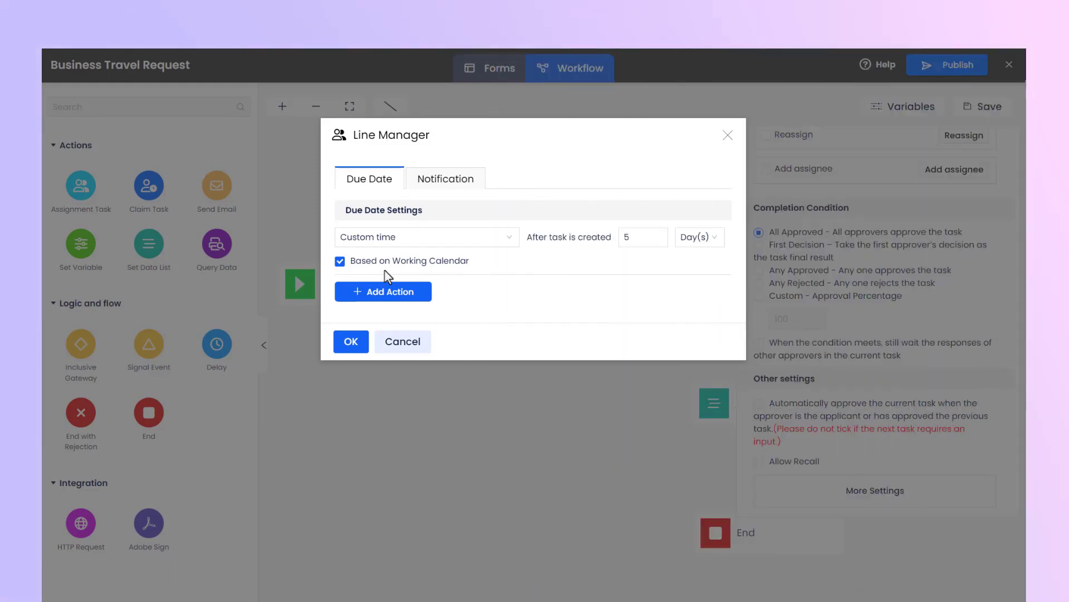
Step: Set the due date according to a date variable, using the workflow variable End Date
left_click(507, 241)
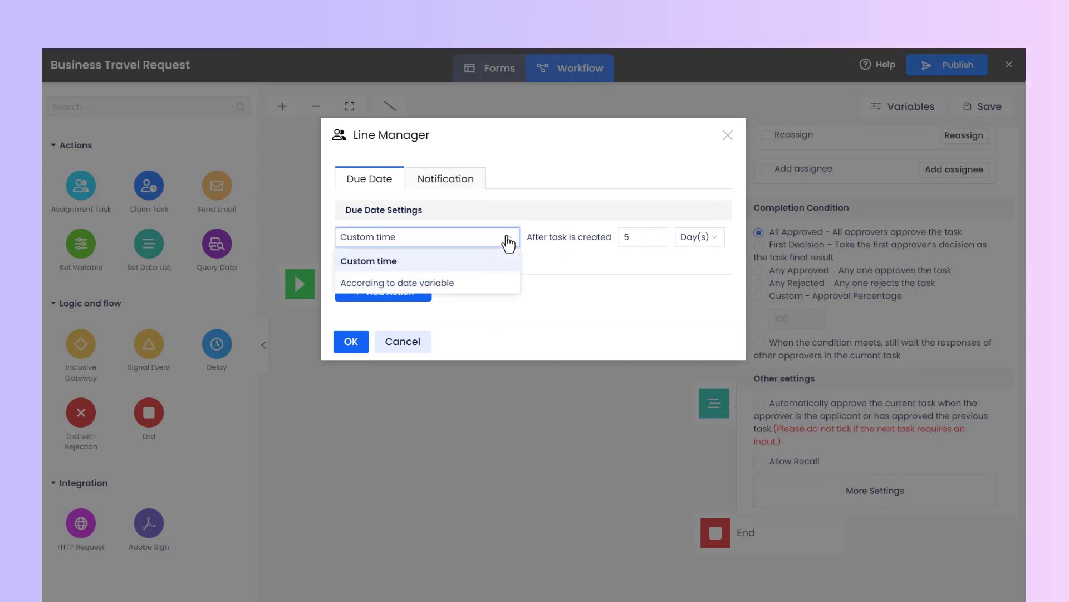
left_click(475, 284)
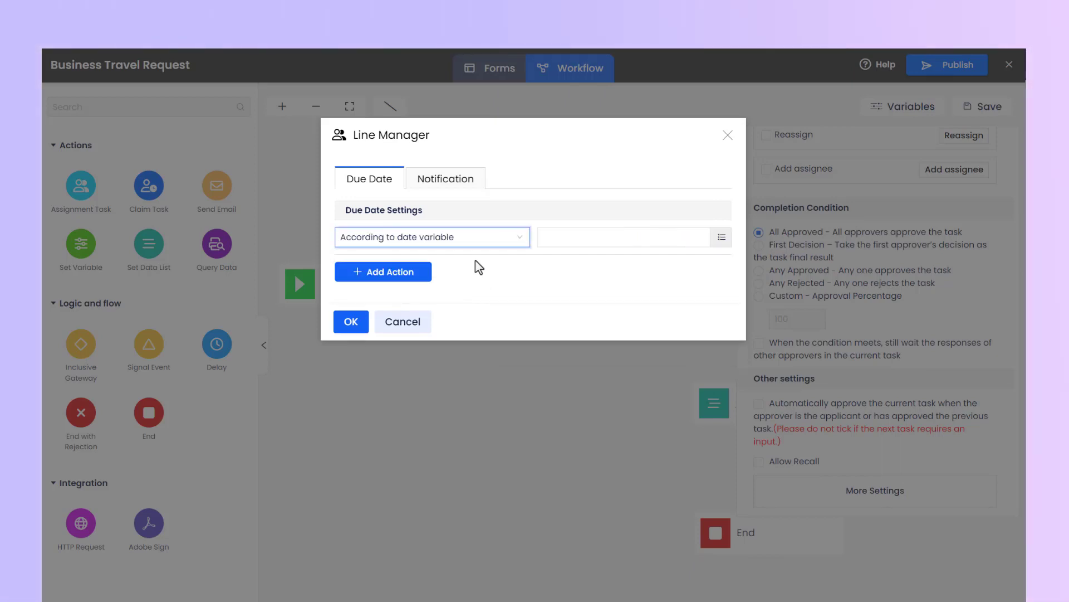
left_click(722, 238)
left_click(361, 295)
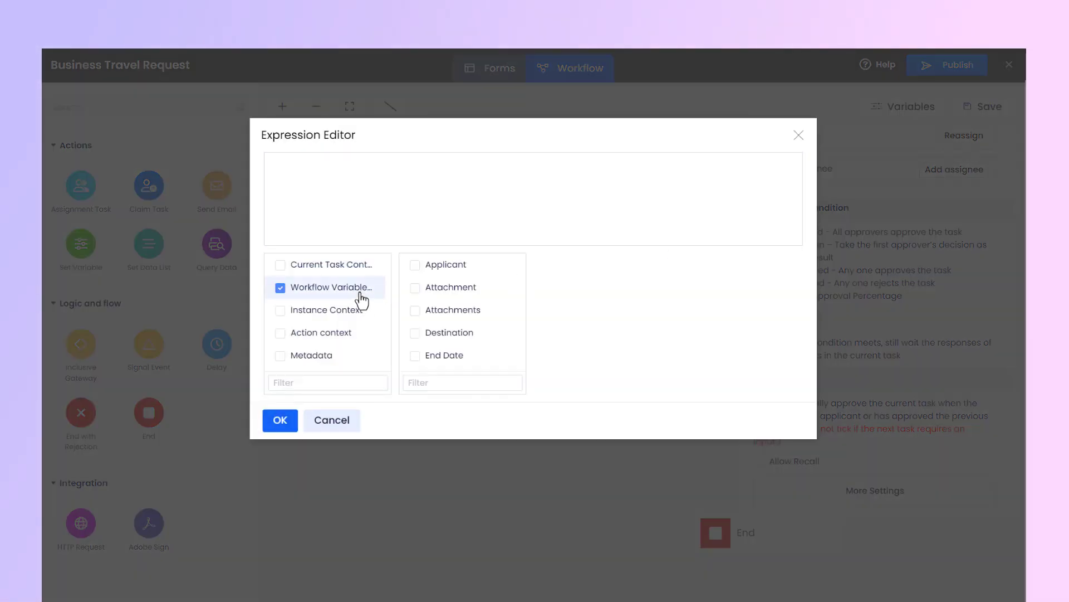
left_click(453, 357)
left_click(505, 382)
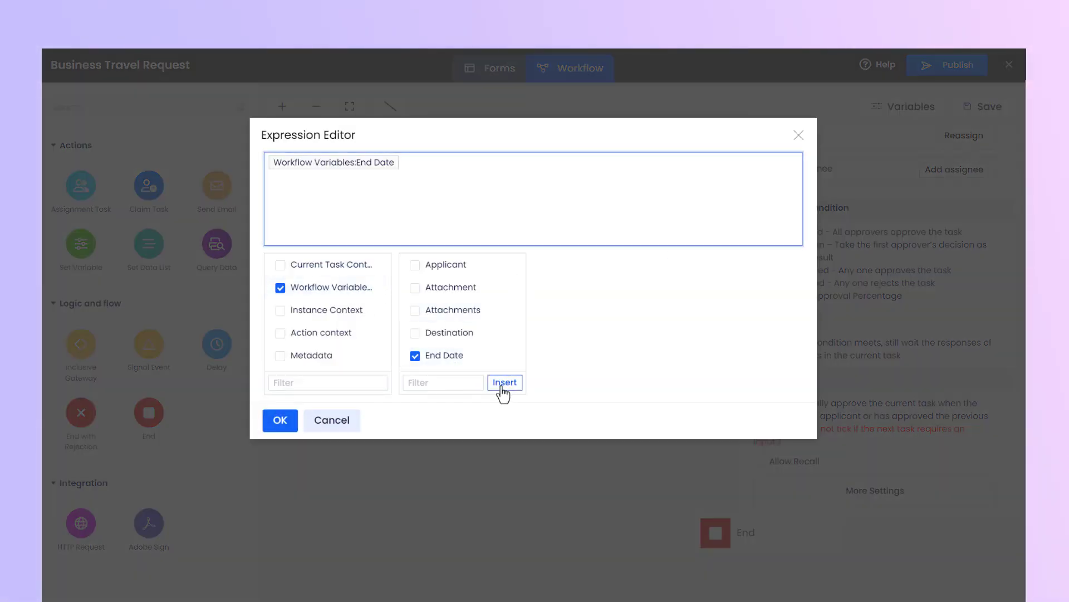
left_click(280, 420)
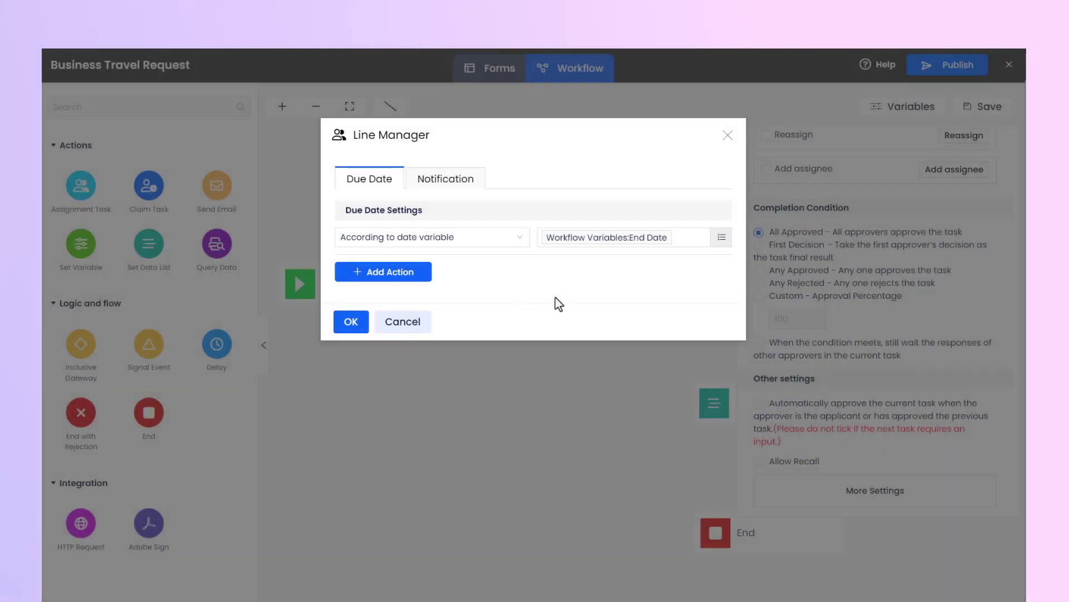
Step: Switch the due date setting back to custom time, counted in days
left_click(516, 244)
left_click(494, 277)
left_click(707, 239)
left_click(696, 277)
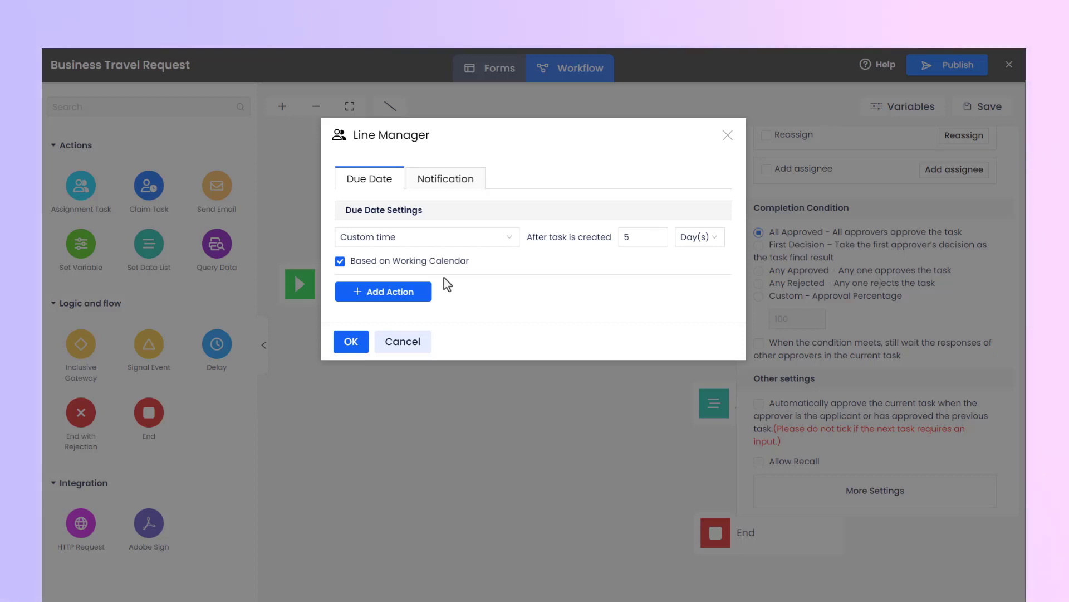
Step: Add a due date action of type Reminder, timed 3 days before the due date
left_click(382, 296)
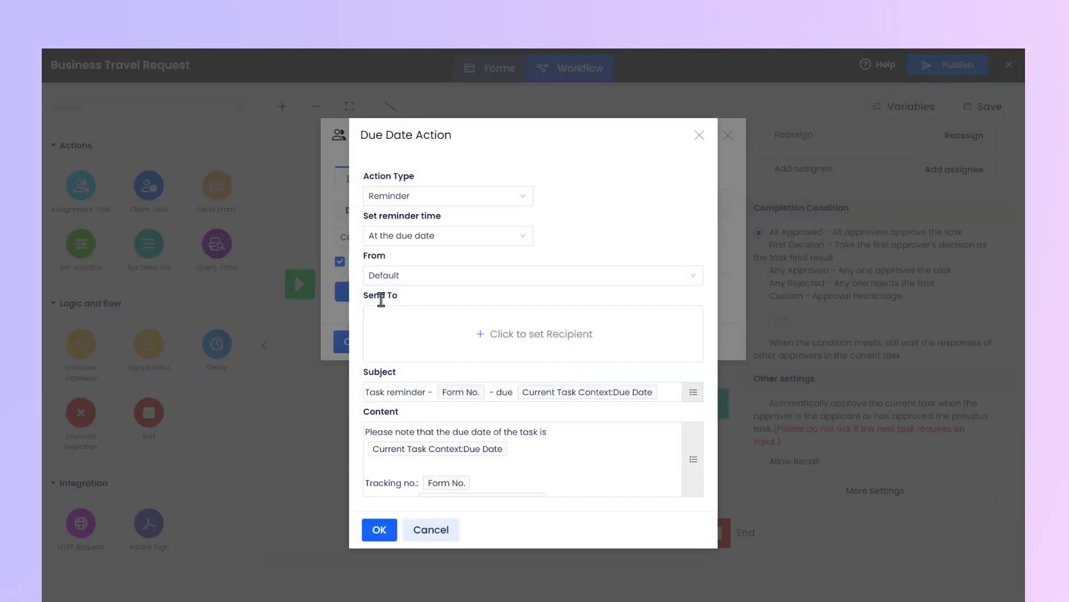
left_click_drag(504, 137, 510, 106)
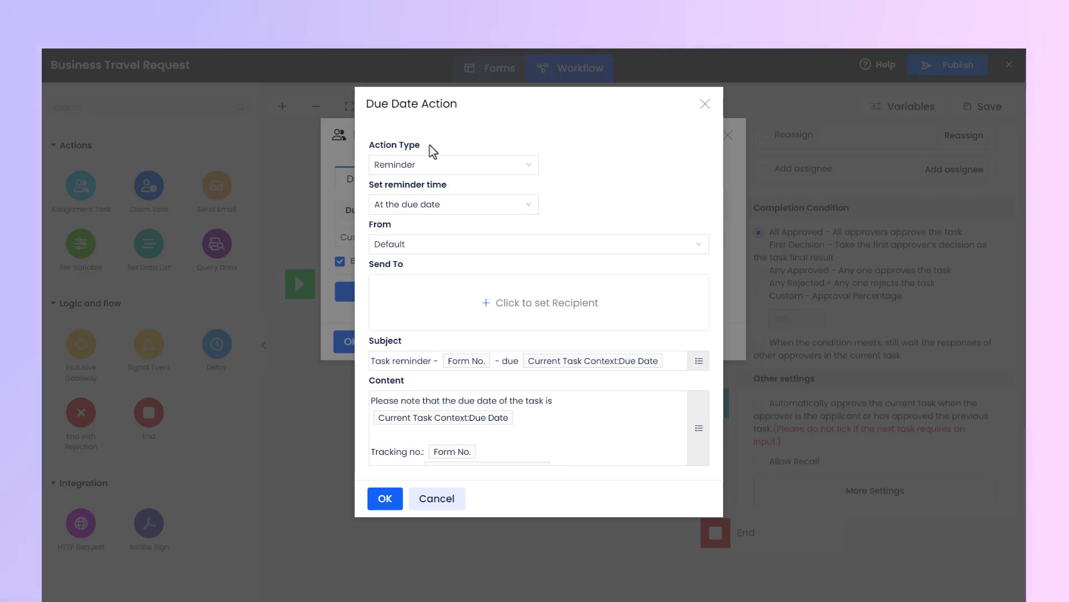
left_click(440, 165)
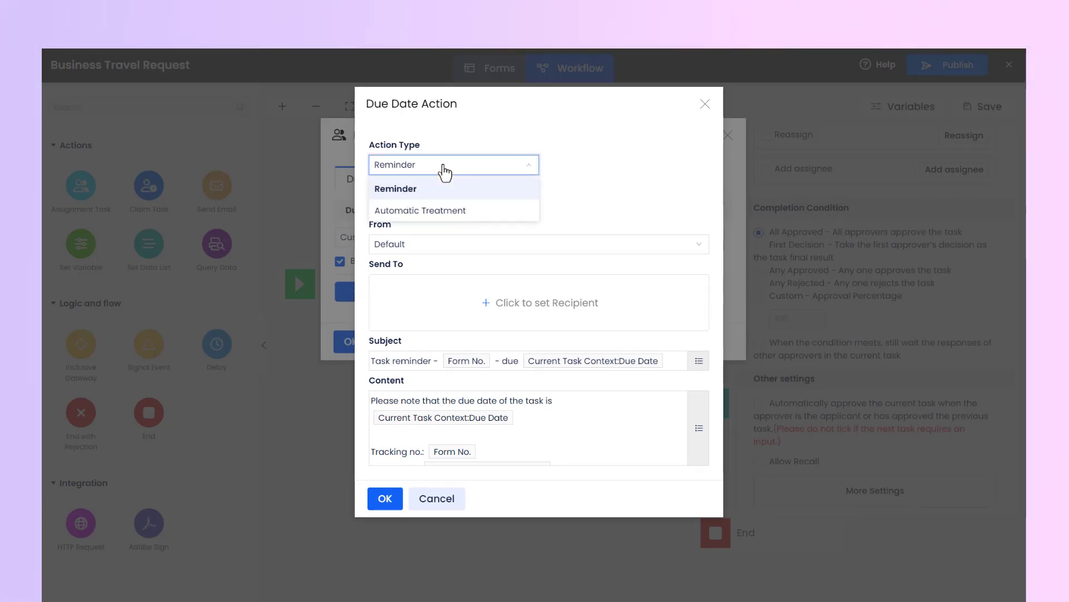
left_click(439, 189)
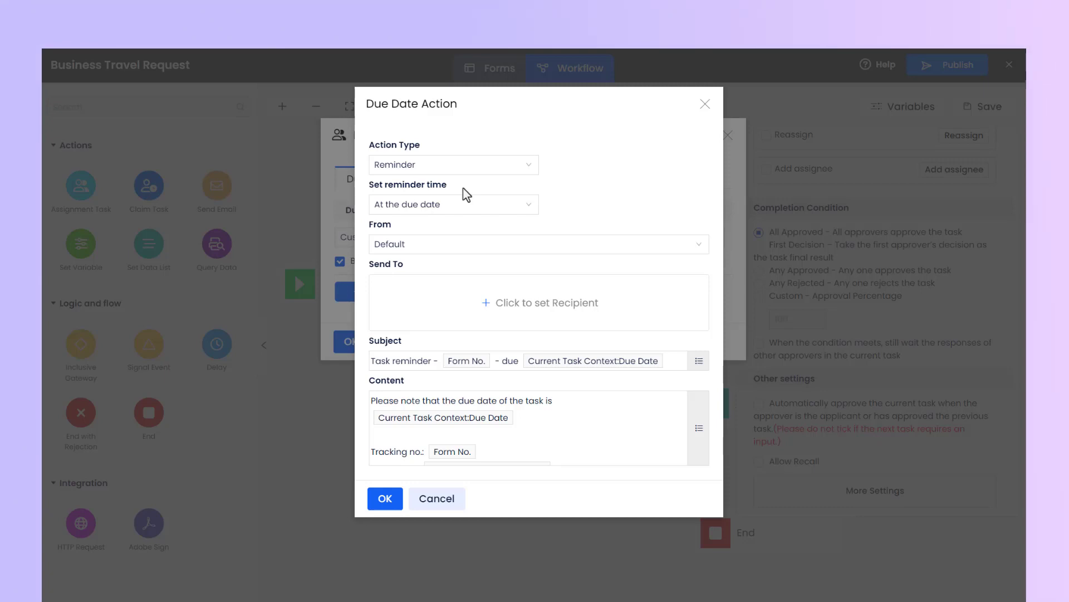
left_click(466, 213)
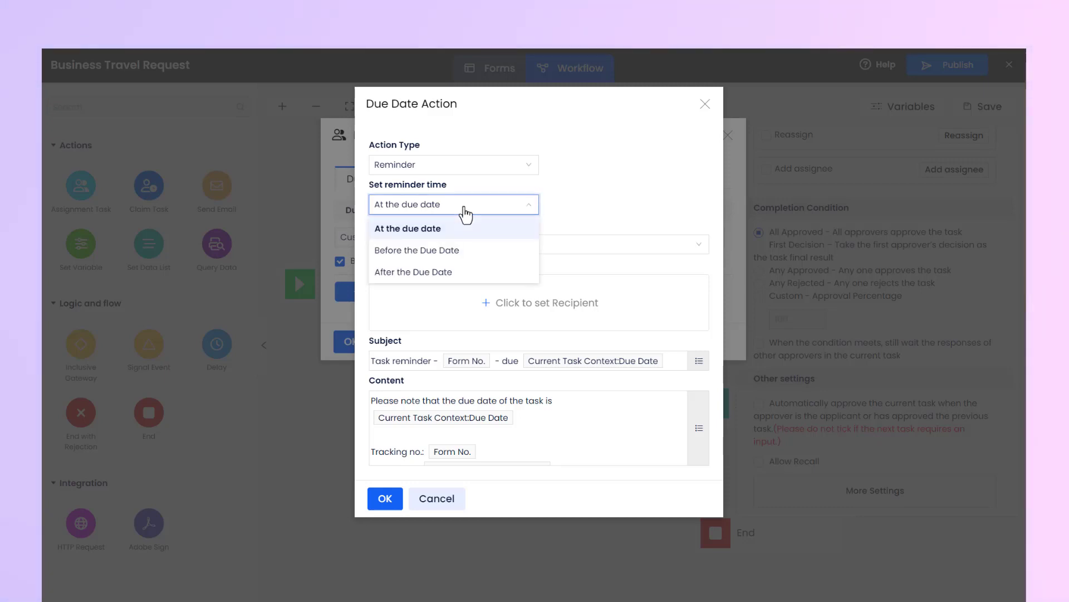
left_click(473, 251)
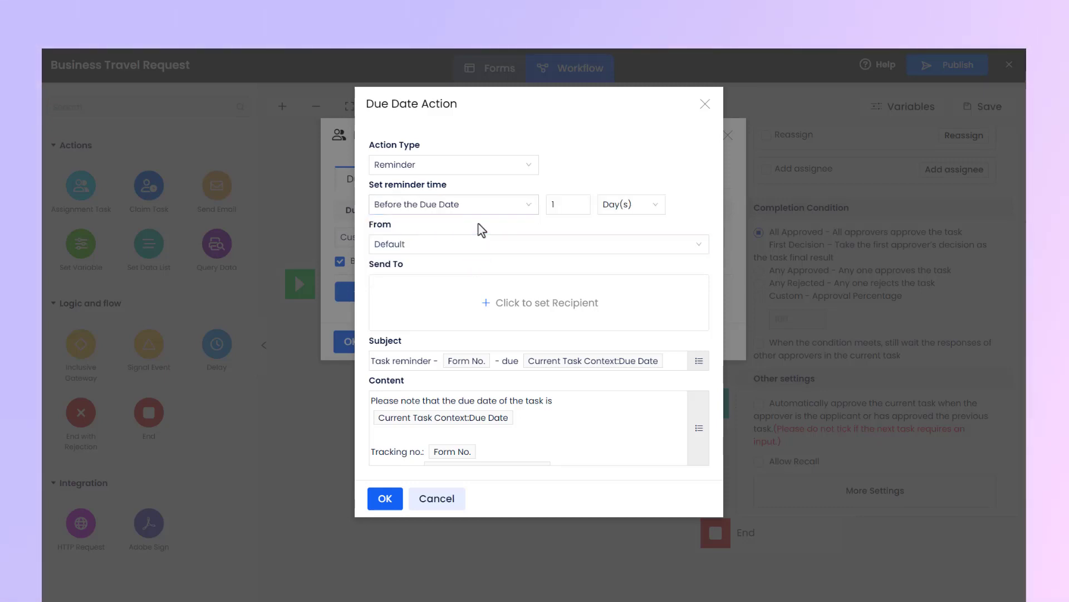
left_click_drag(559, 206, 546, 209)
type("3")
left_click(600, 223)
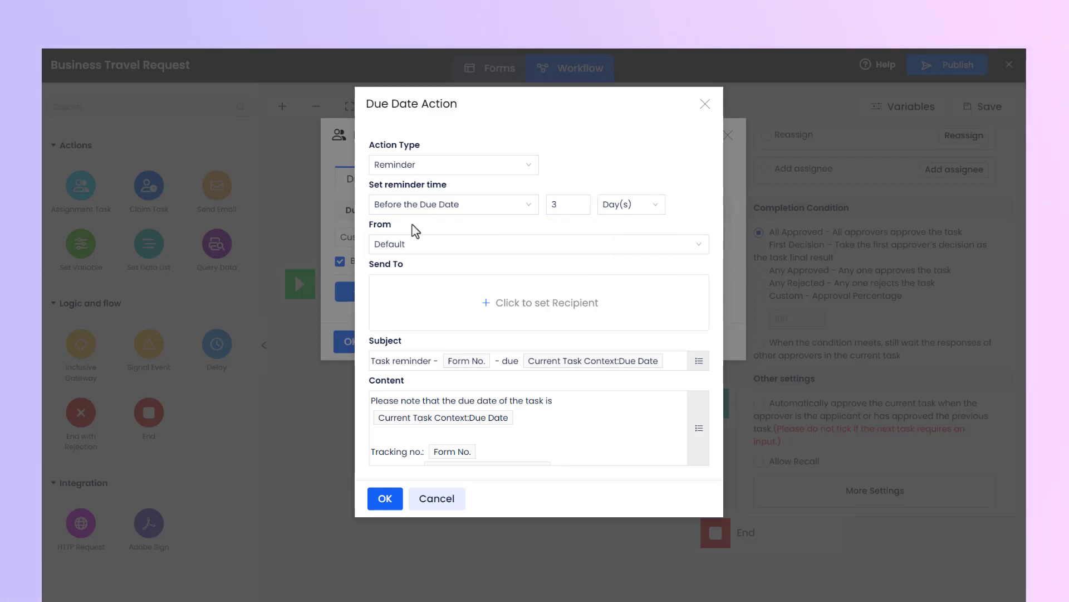
Step: Keep the Default sender for the reminder and add the current task's assignee as recipient by expression
left_click(425, 245)
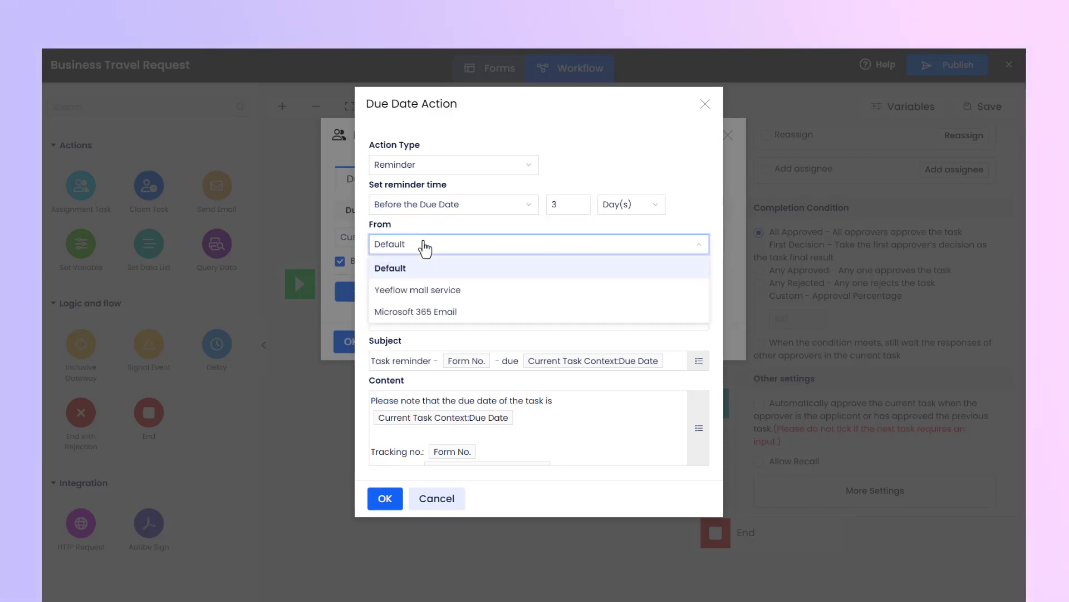
left_click(427, 267)
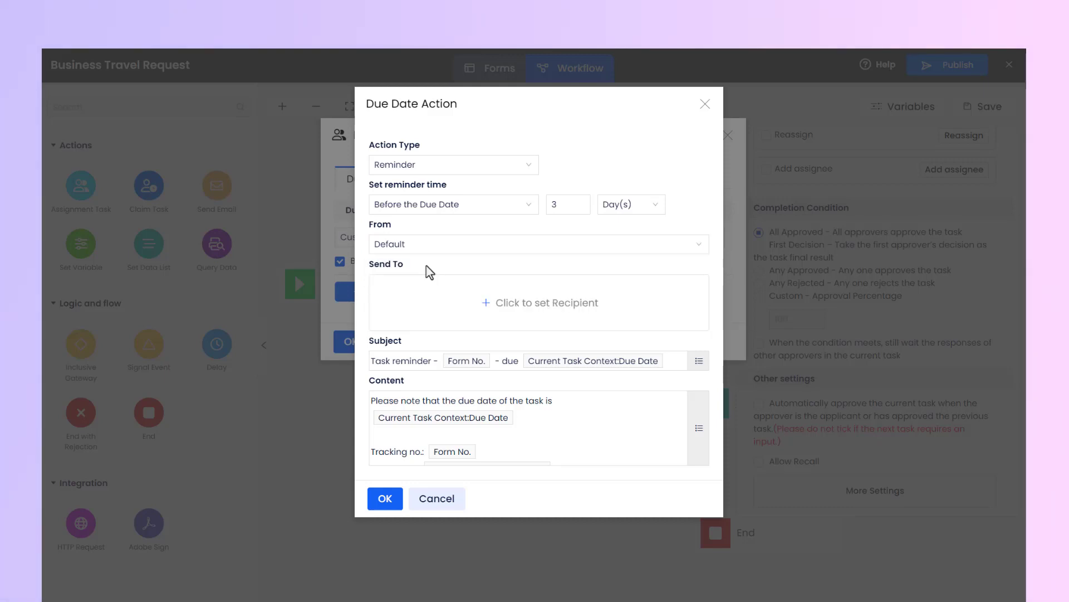
left_click(486, 303)
left_click(372, 198)
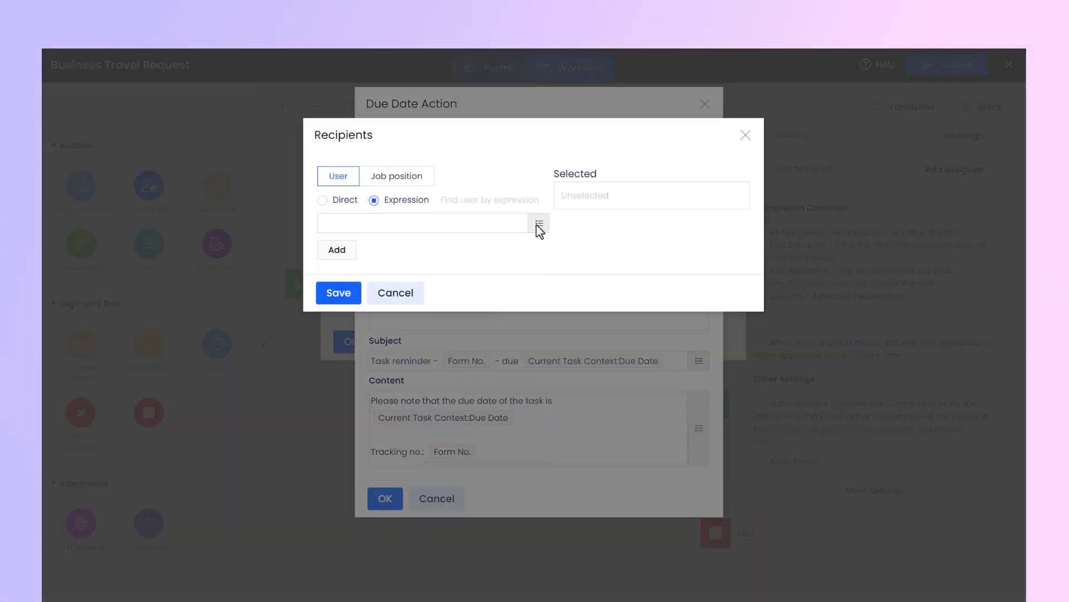
left_click(537, 221)
left_click(415, 265)
left_click(505, 383)
left_click(280, 420)
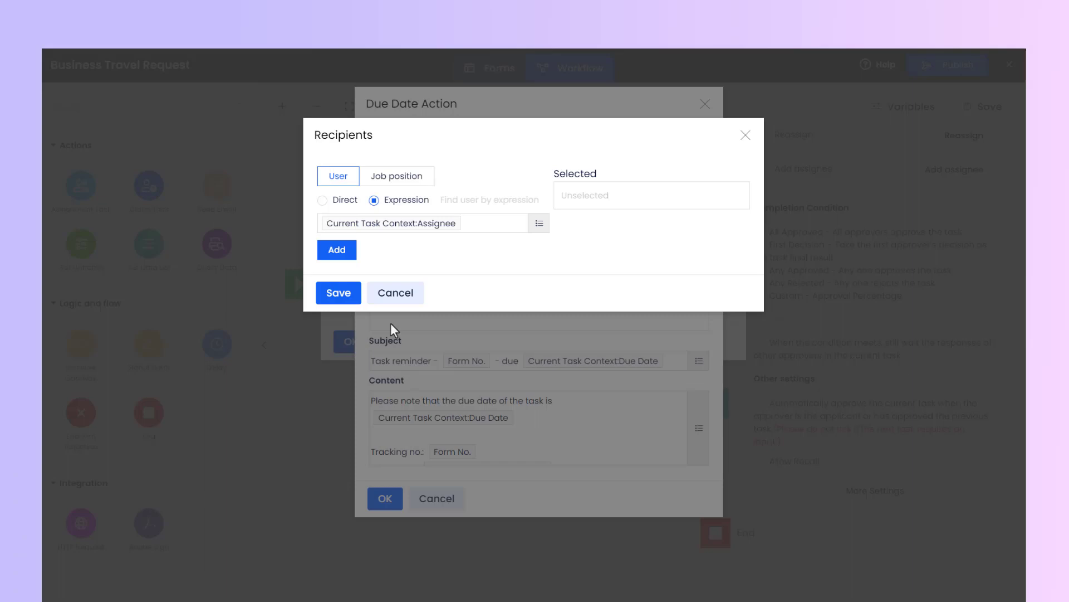
left_click(337, 250)
left_click(336, 291)
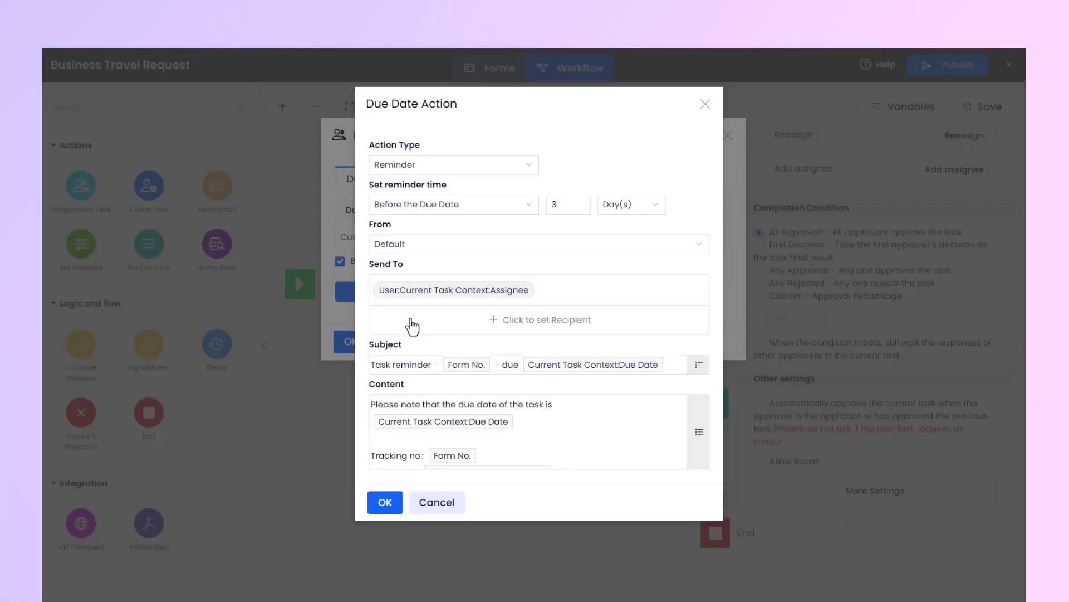
Step: Check the reminder's subject and content expressions without editing them, and save the action
left_click(699, 365)
left_click(799, 135)
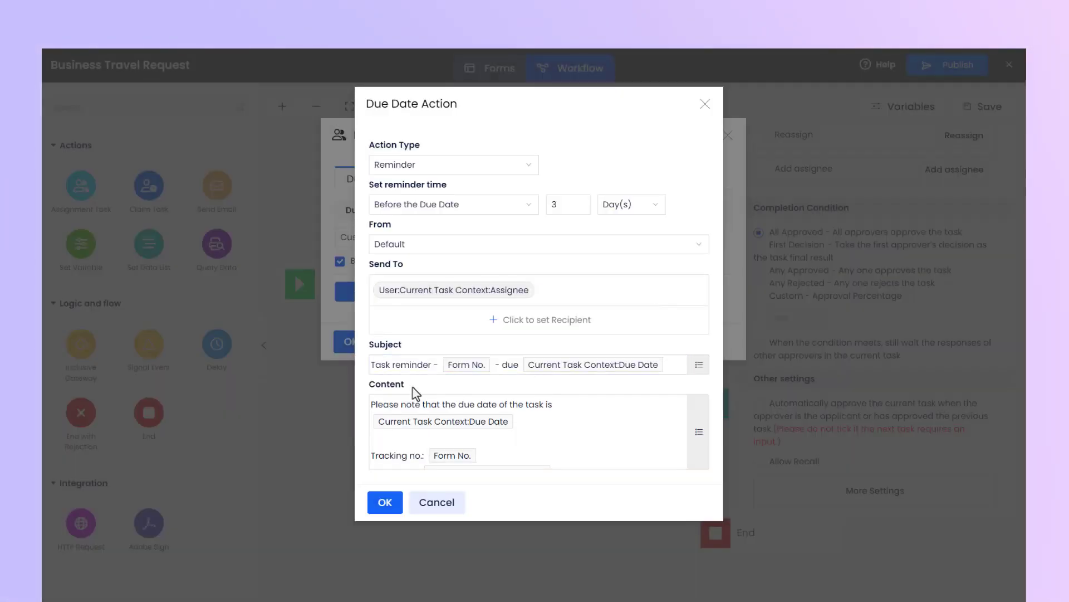
scroll(600, 437, "down", 2)
left_click(699, 432)
left_click(526, 206)
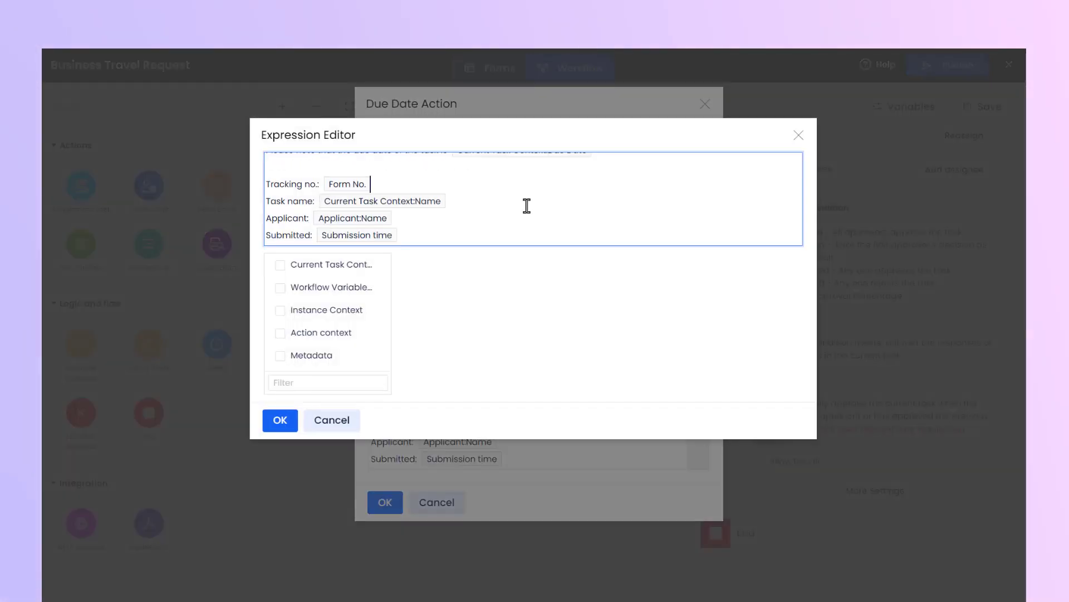
key("Escape")
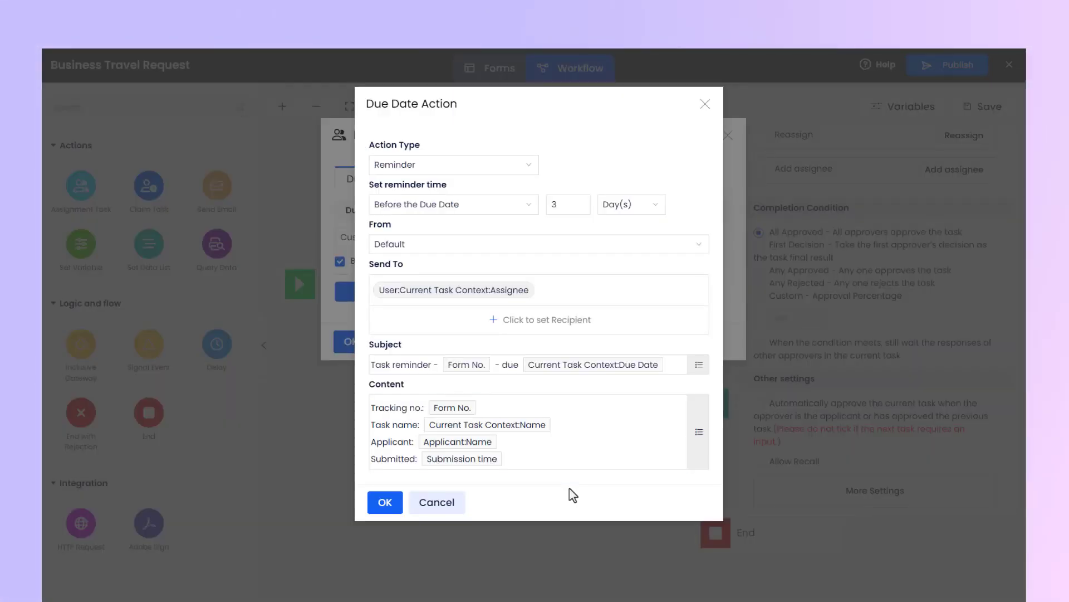
left_click(386, 505)
Step: Add a second Reminder action timed at the due date
left_click(410, 297)
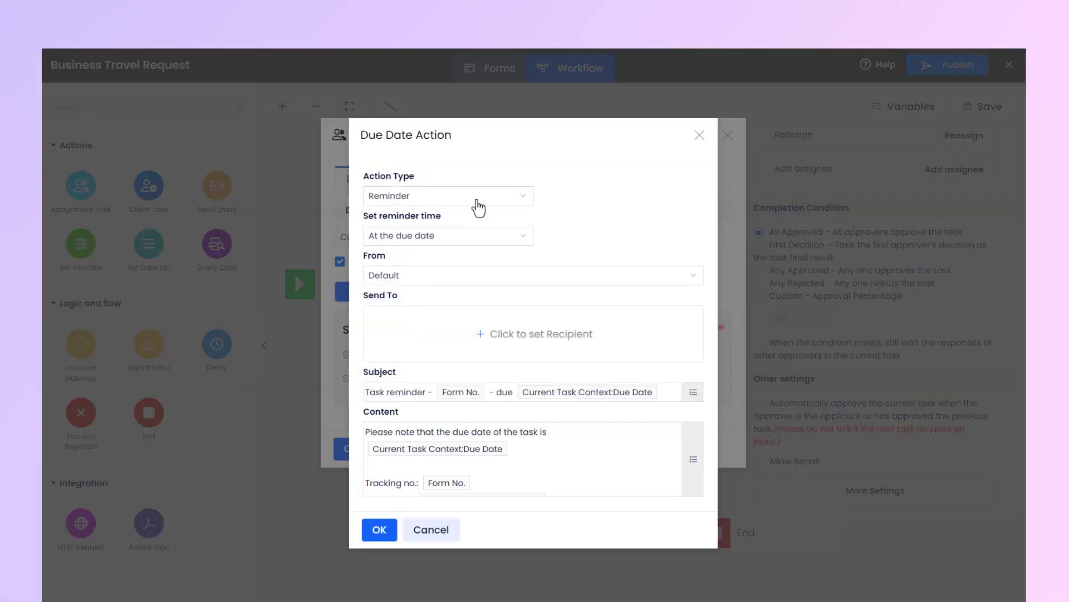
left_click(478, 238)
left_click(570, 255)
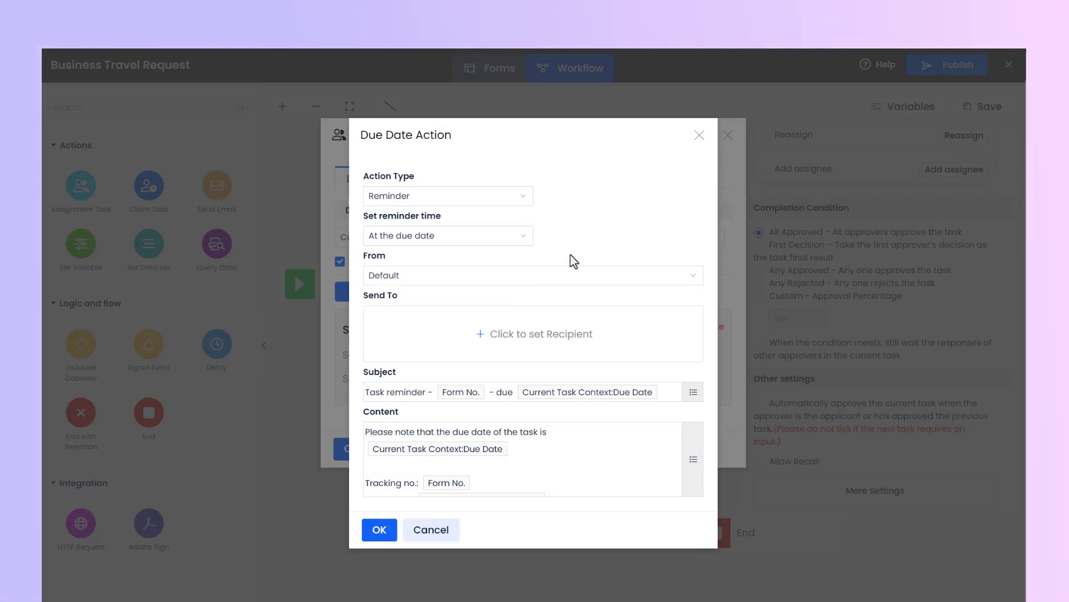
Step: Set the current task's assignee as the second reminder's recipient by expression and save the action
left_click(533, 345)
left_click(385, 201)
left_click(371, 227)
left_click(363, 269)
left_click(449, 267)
left_click(504, 382)
left_click(280, 420)
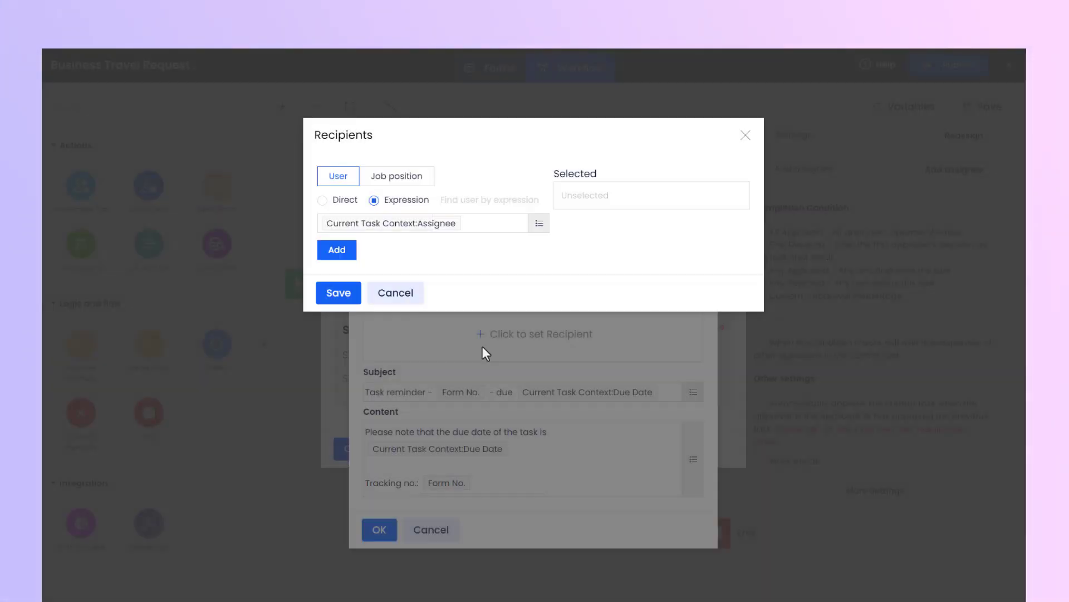
left_click(337, 249)
left_click(336, 294)
left_click(390, 536)
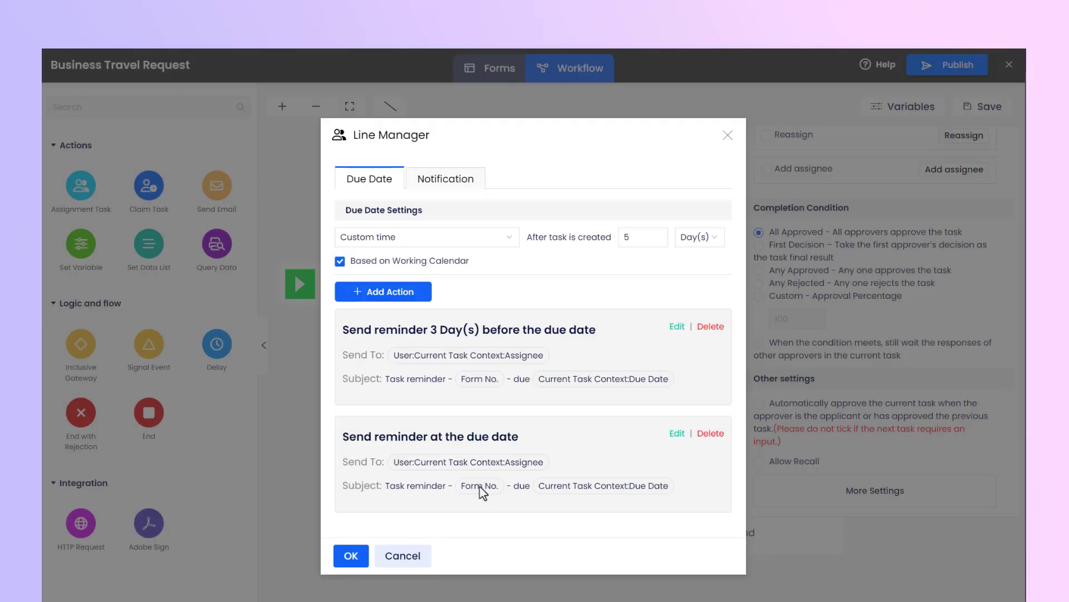
Step: Add an Automatic Treatment action for the Line Manager task, timed 5 days after the due date
left_click(384, 301)
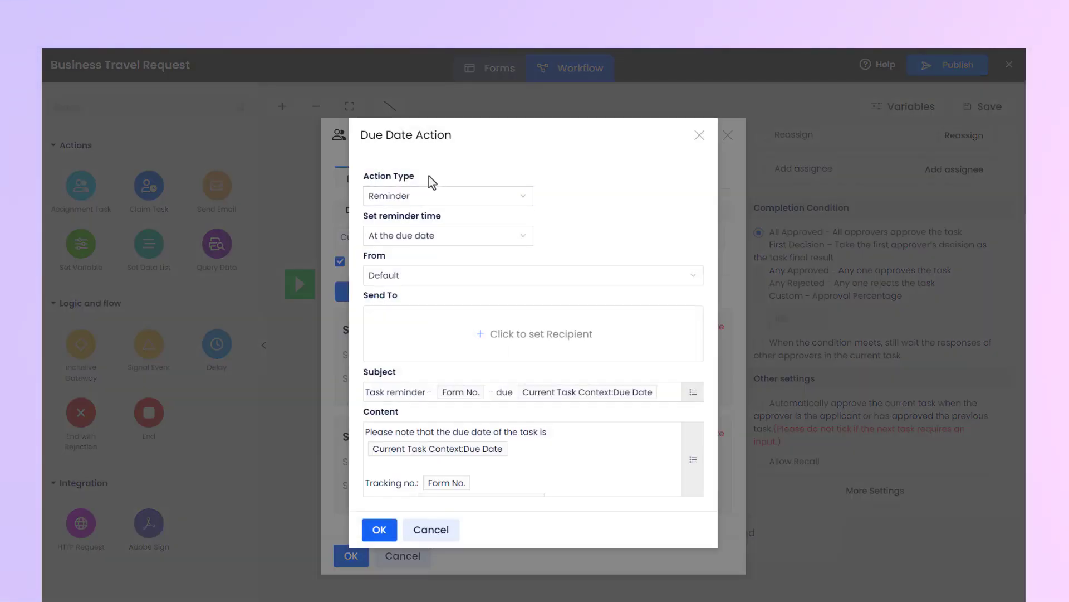
left_click(440, 200)
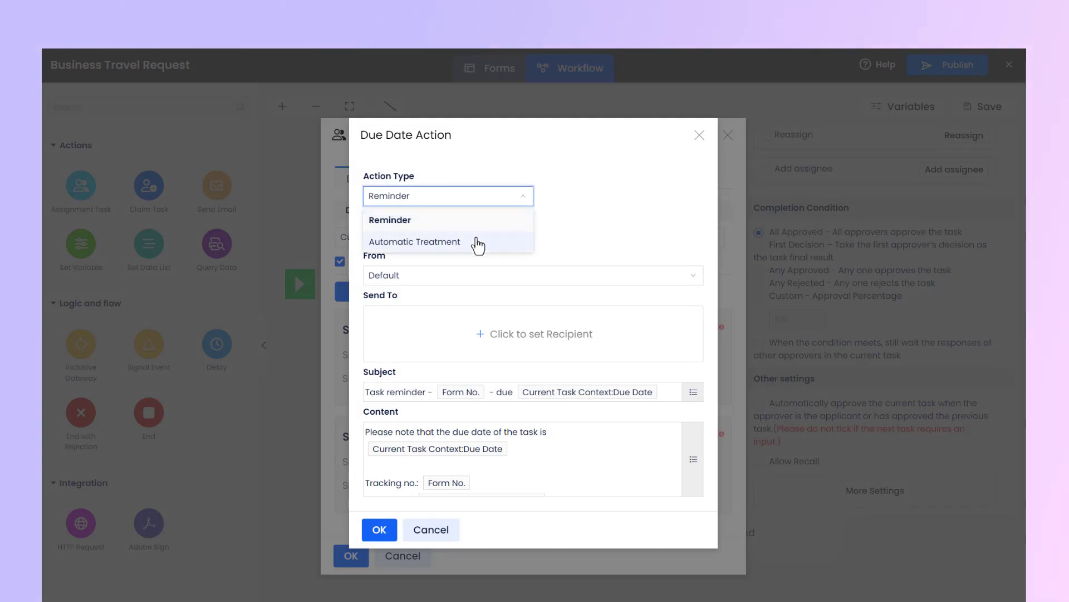
left_click(479, 241)
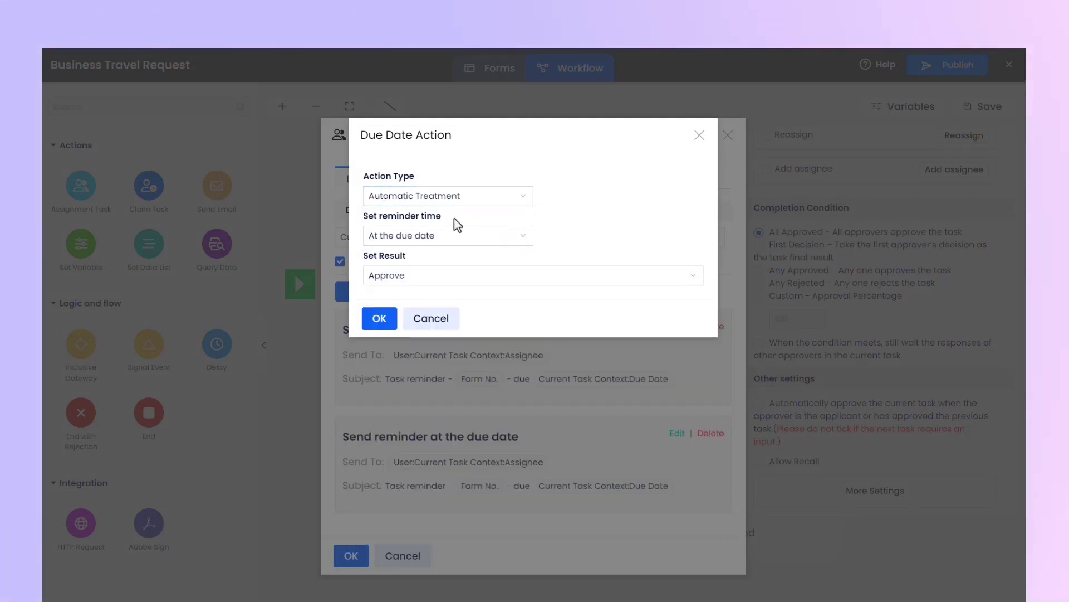
left_click(450, 239)
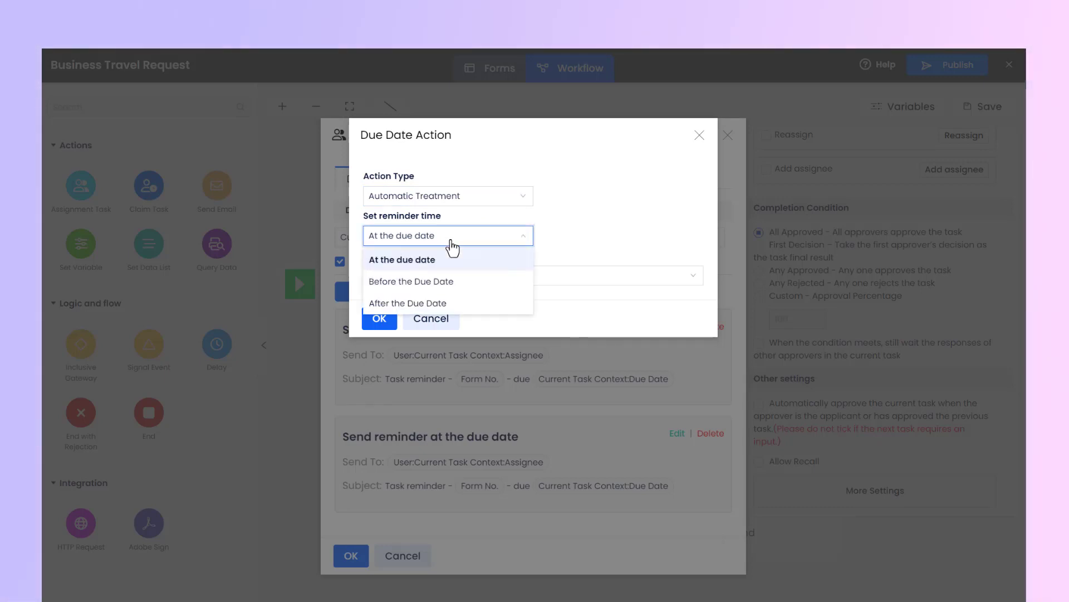
left_click(467, 302)
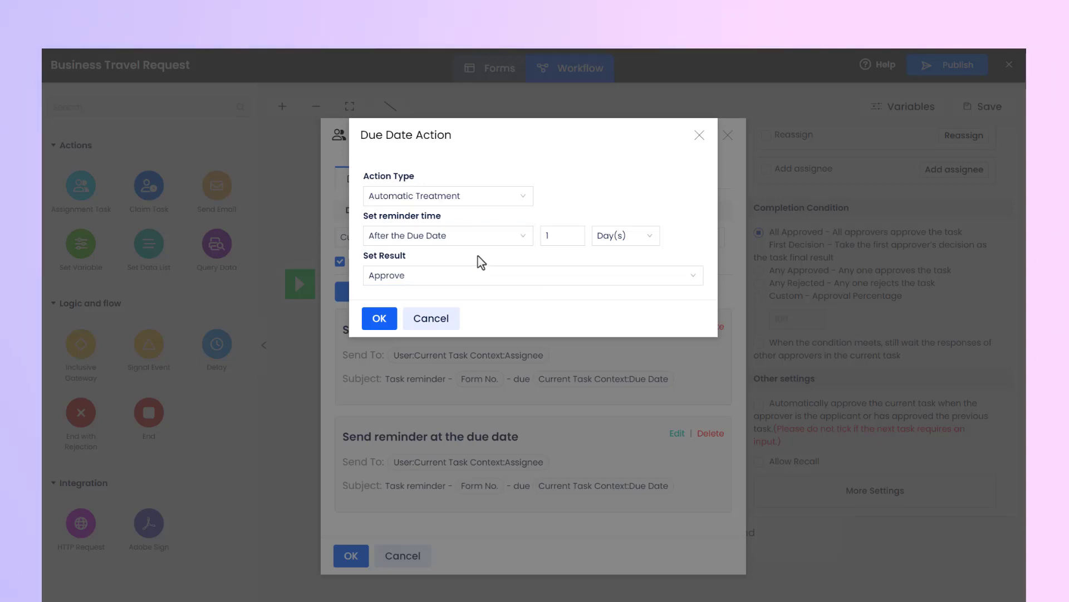
left_click(556, 235)
key("BackSpace")
type("5")
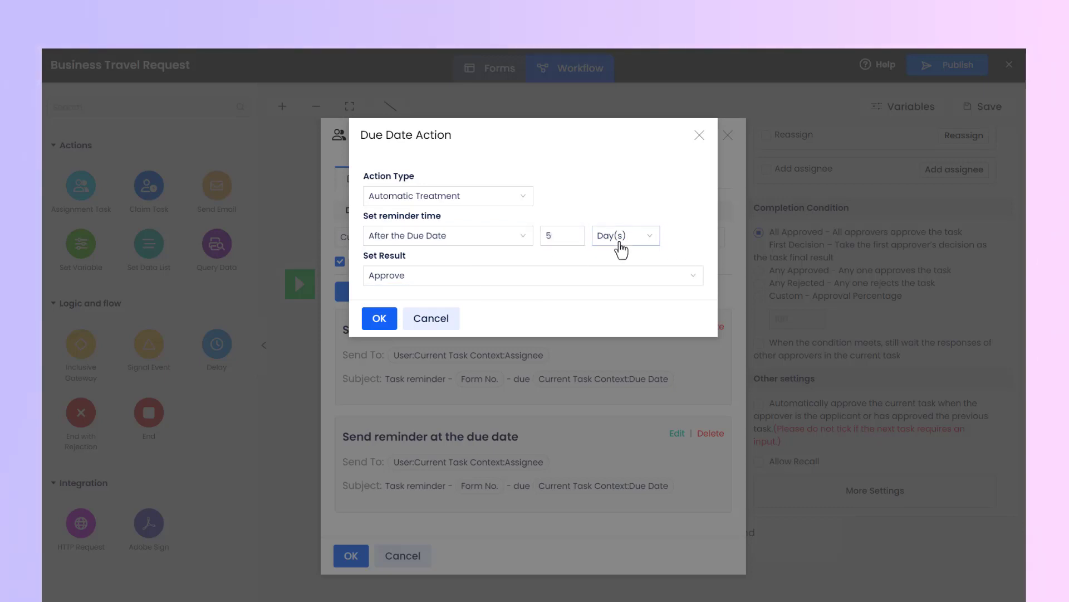
left_click(621, 250)
left_click(634, 261)
Step: Keep Approve as the automatic treatment's result and save the action
left_click(415, 275)
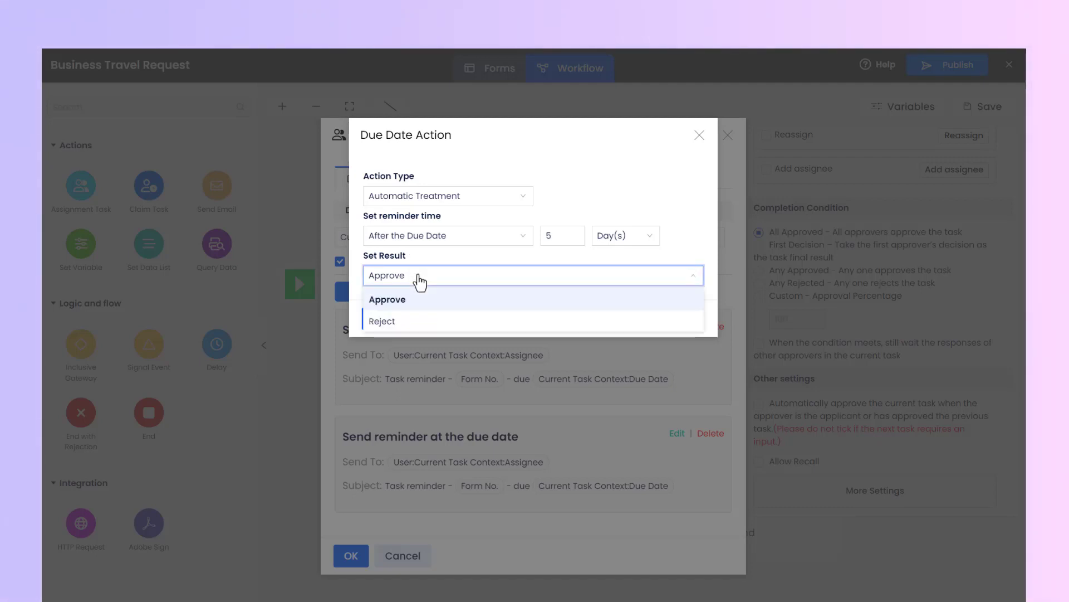
left_click(420, 295)
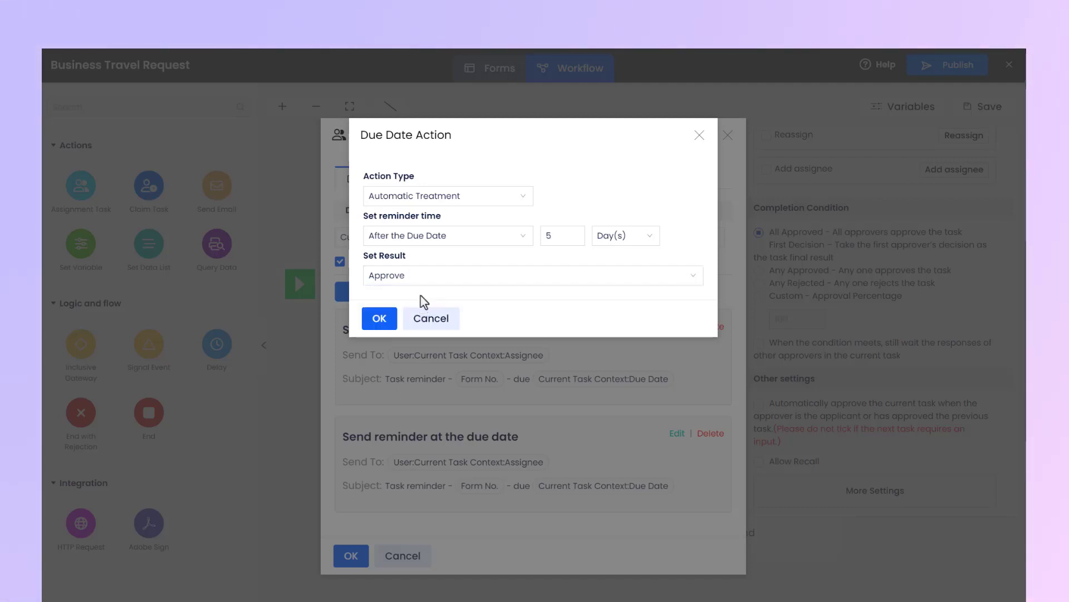
left_click(378, 316)
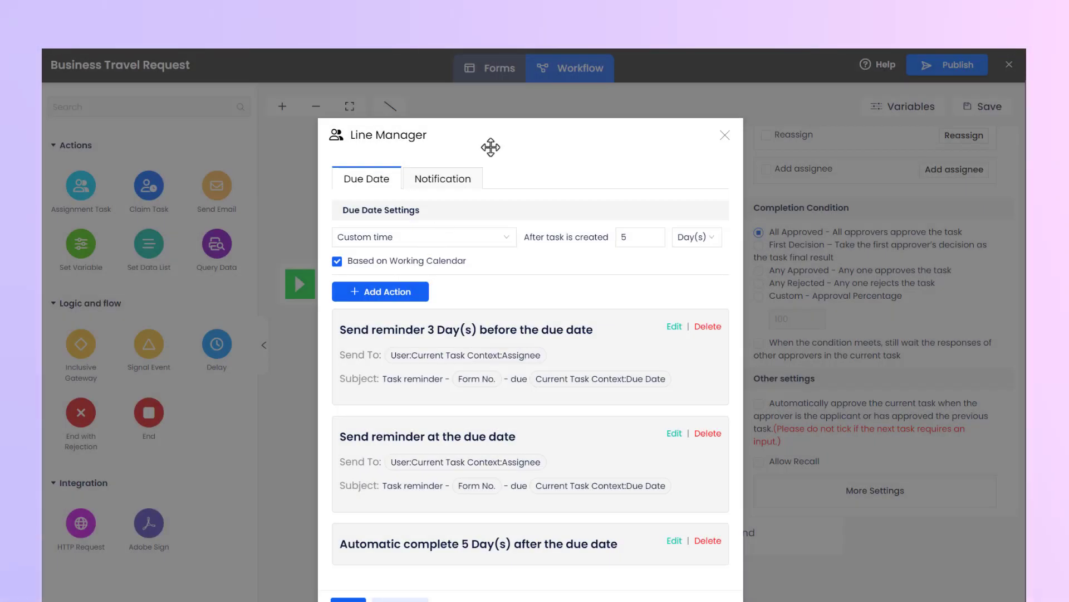
left_click_drag(489, 145, 504, 91)
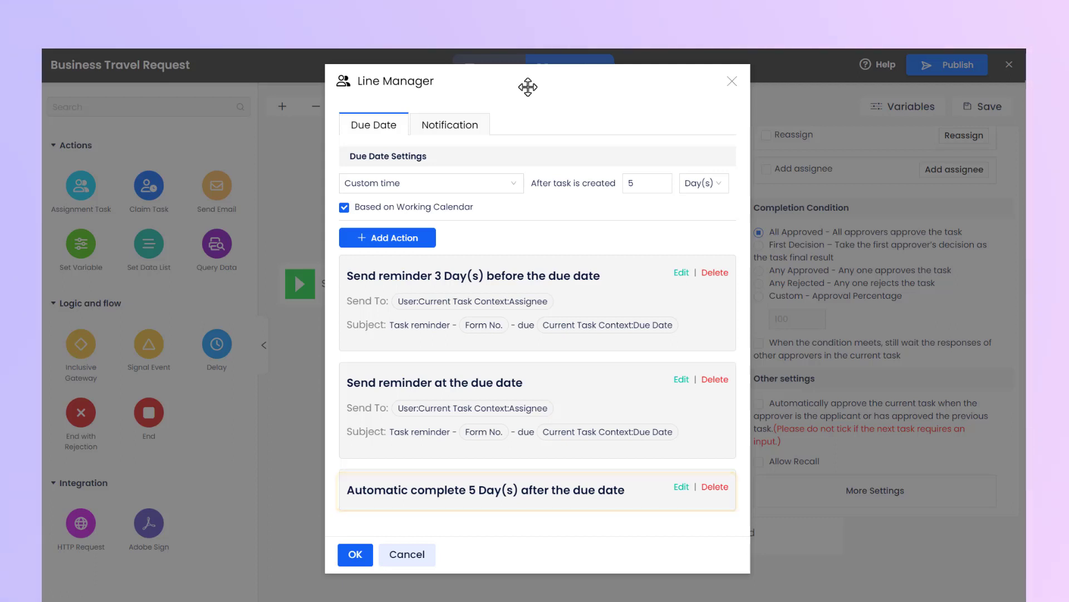
Step: Enable email notification for the Line Manager task and keep the Default sender
left_click(451, 135)
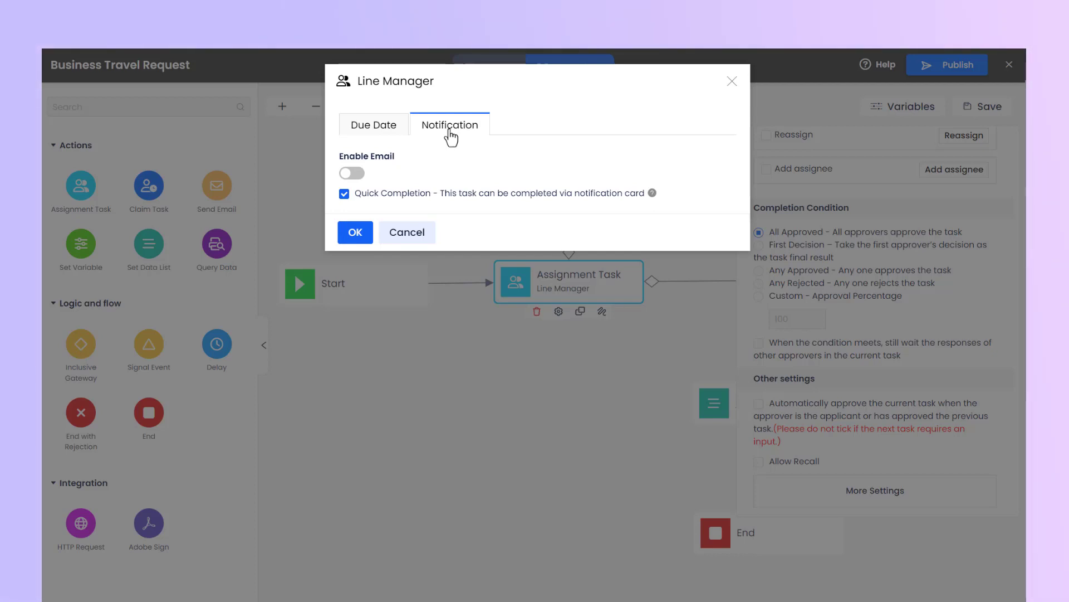
left_click(363, 179)
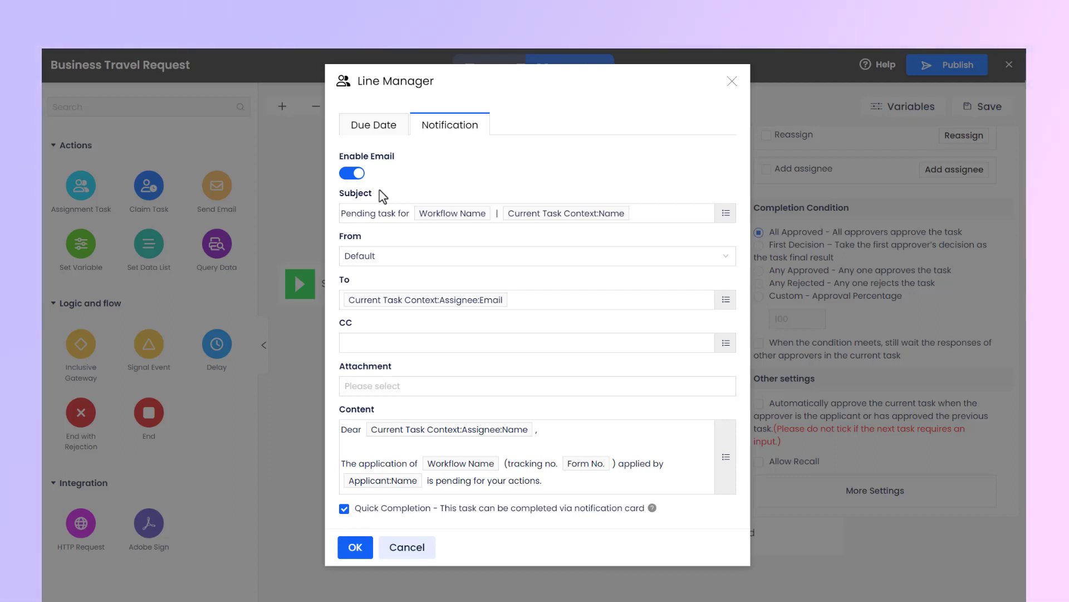
left_click(396, 260)
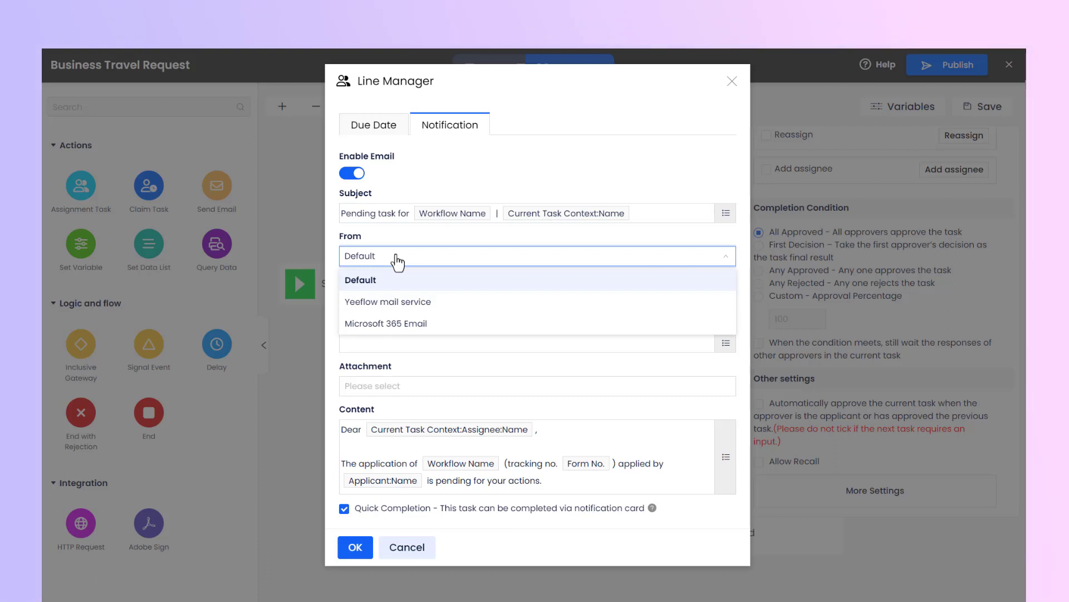
left_click(430, 283)
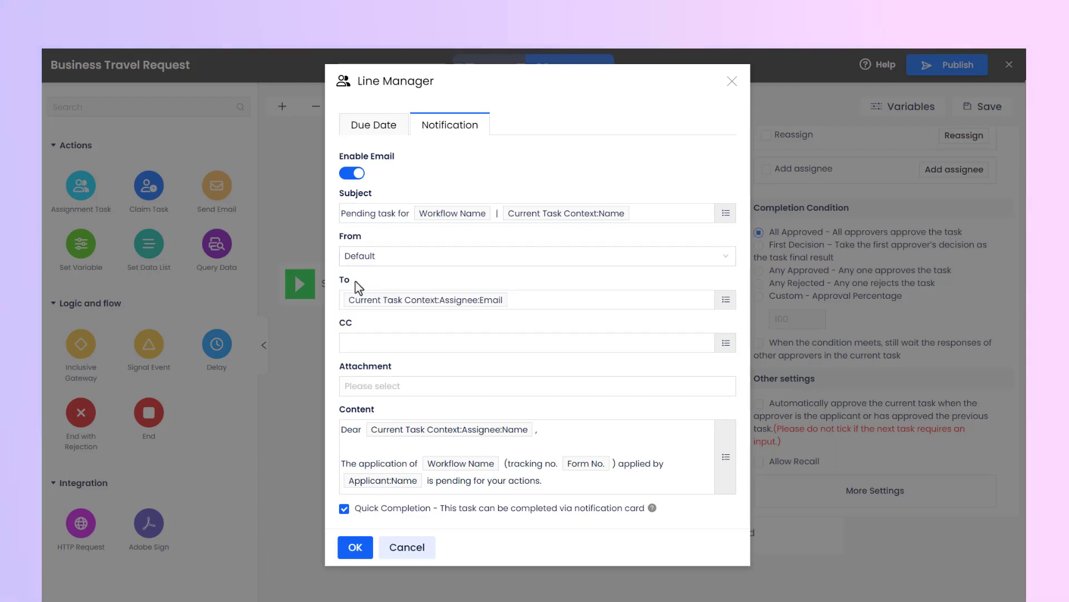
Step: Check the notification's recipient expression and the available attachment variables without changing them
left_click(725, 301)
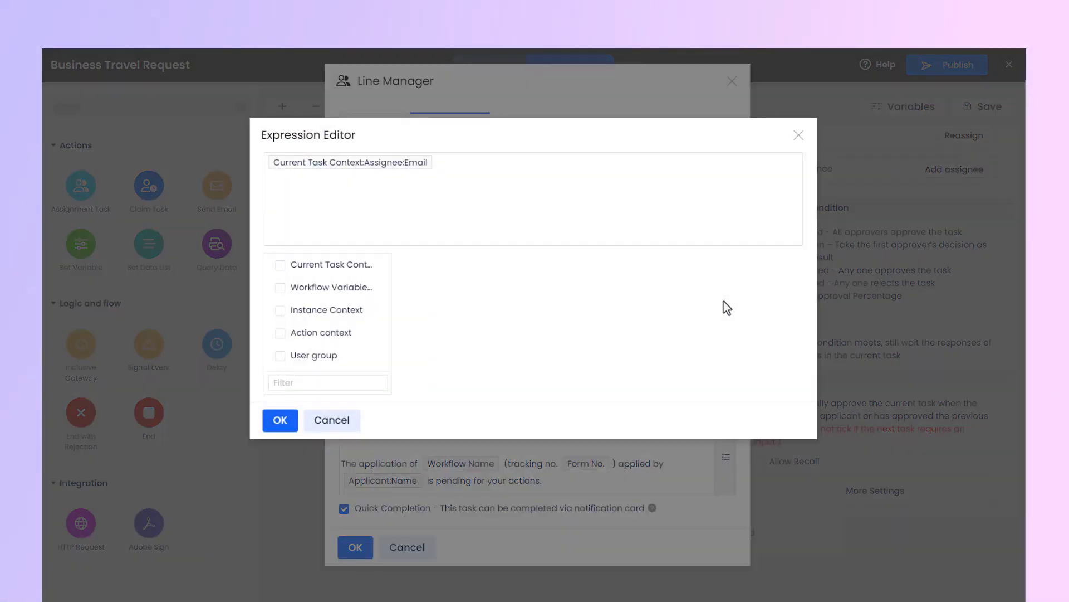
left_click(799, 135)
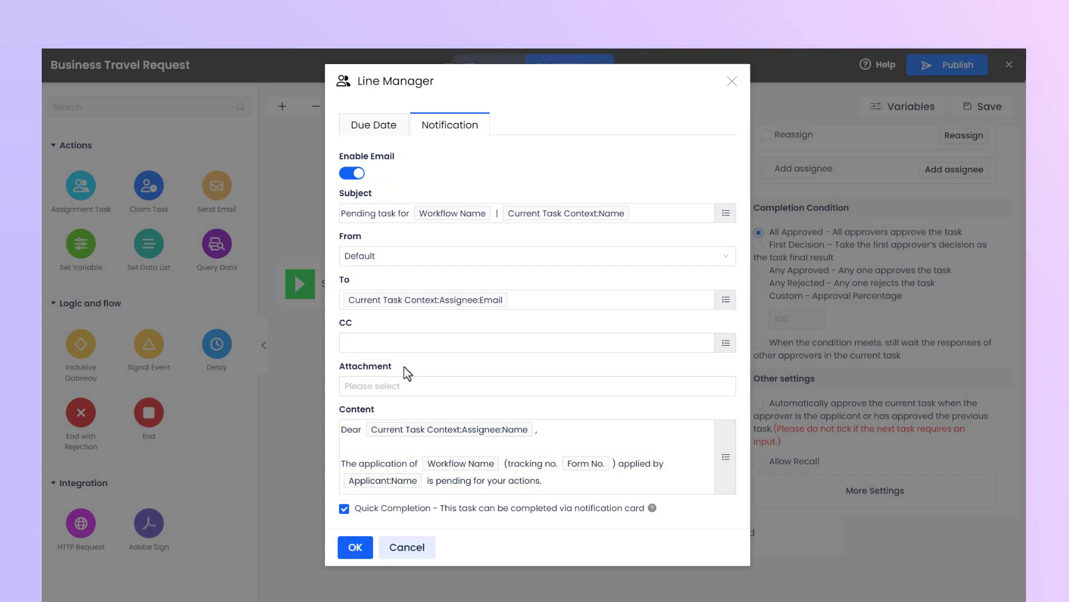
left_click(409, 385)
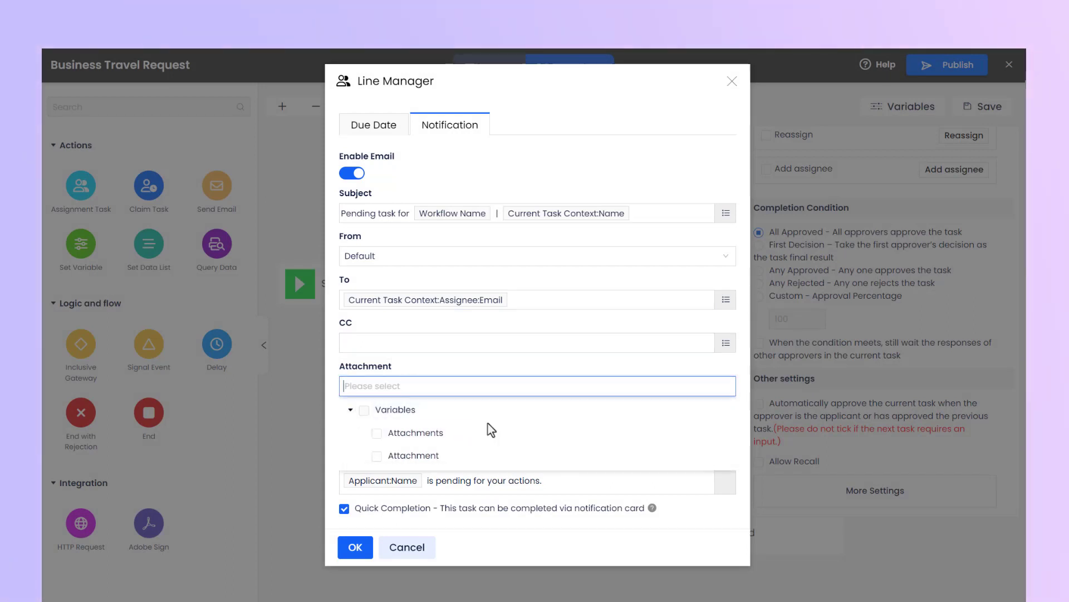
left_click(394, 410)
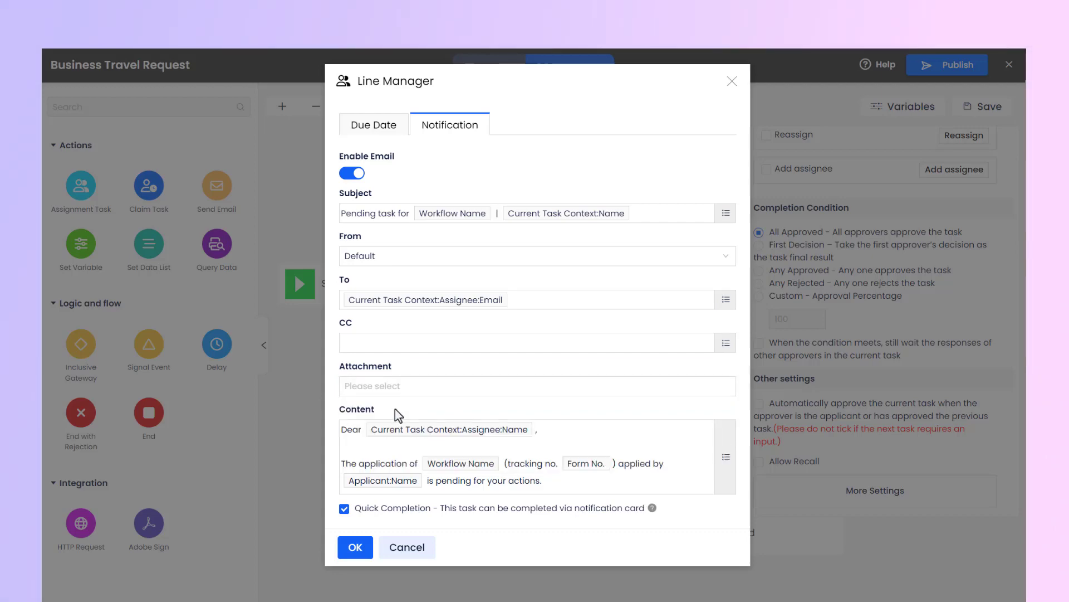
Step: Review the notification email's content in the Mail Editor and keep it as it is
scroll(698, 449, "down", 1)
left_click(724, 452)
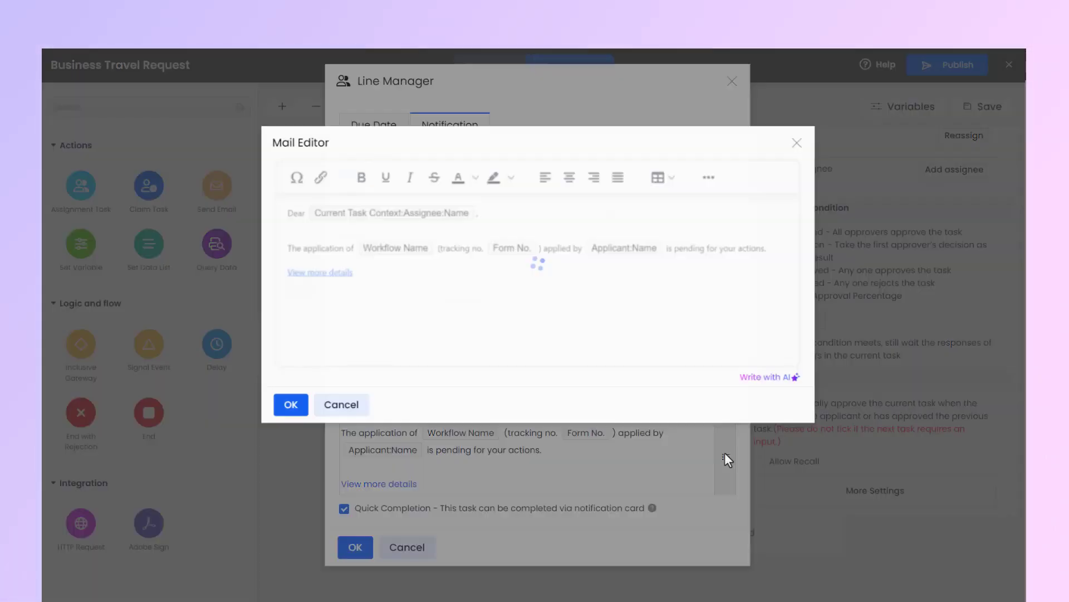
left_click(279, 404)
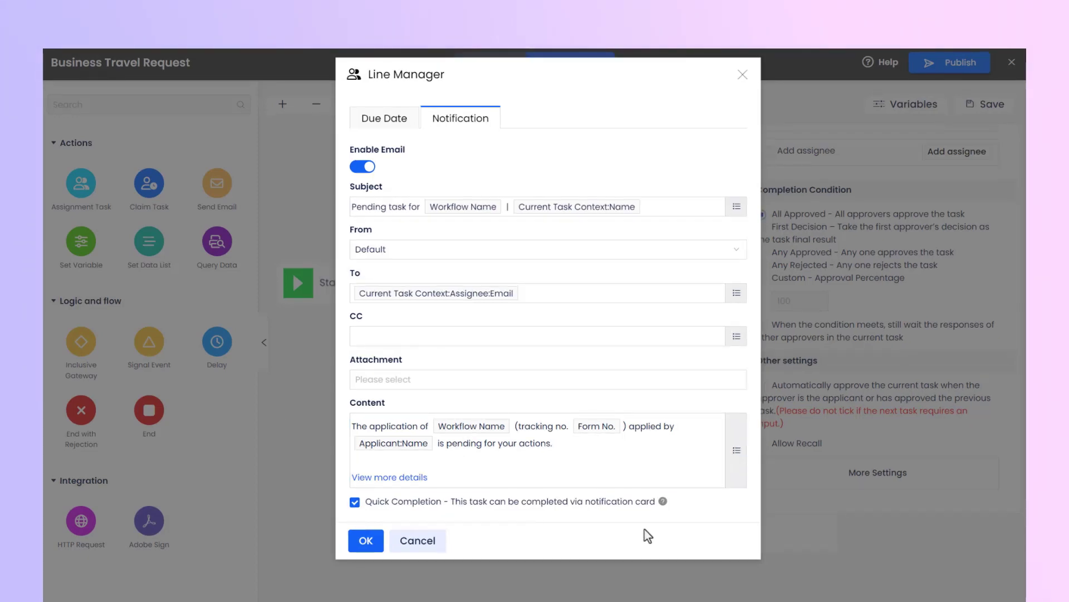
mouse_move(662, 506)
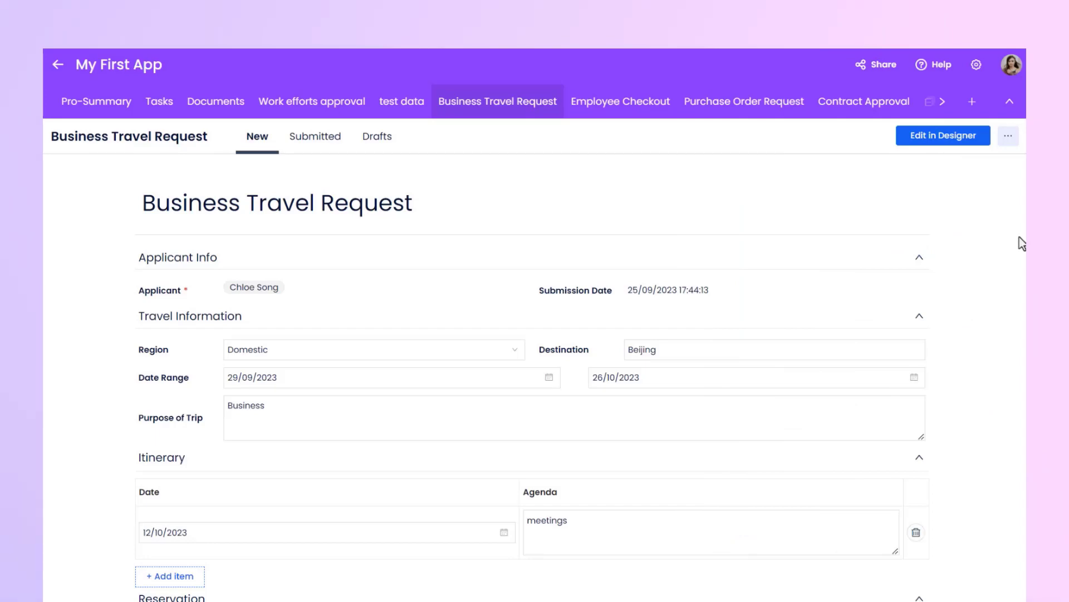
Step: Submit the filled-in Business Travel Request form in My First App
scroll(1021, 243, "down", 5)
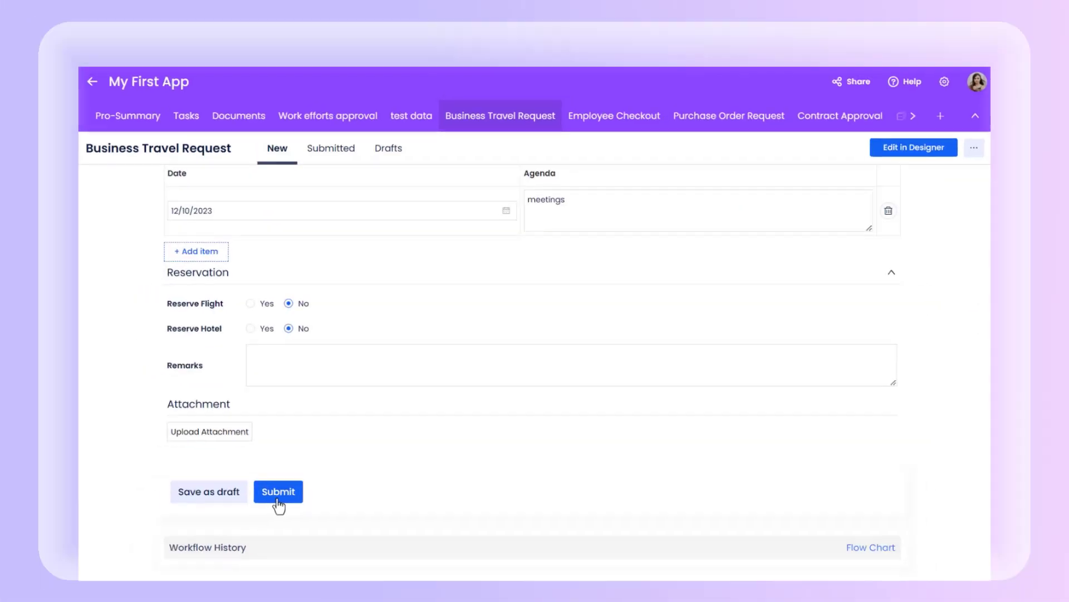
left_click(259, 507)
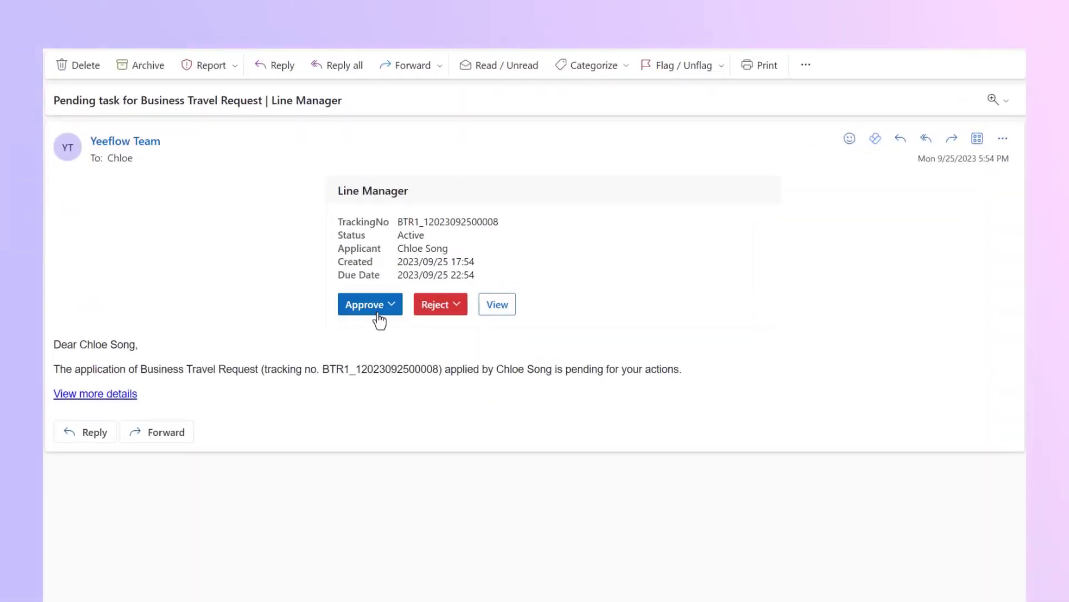
Step: Approve the Line Manager task from the notification email in the mail client, submitting the comment "ok"
left_click(381, 308)
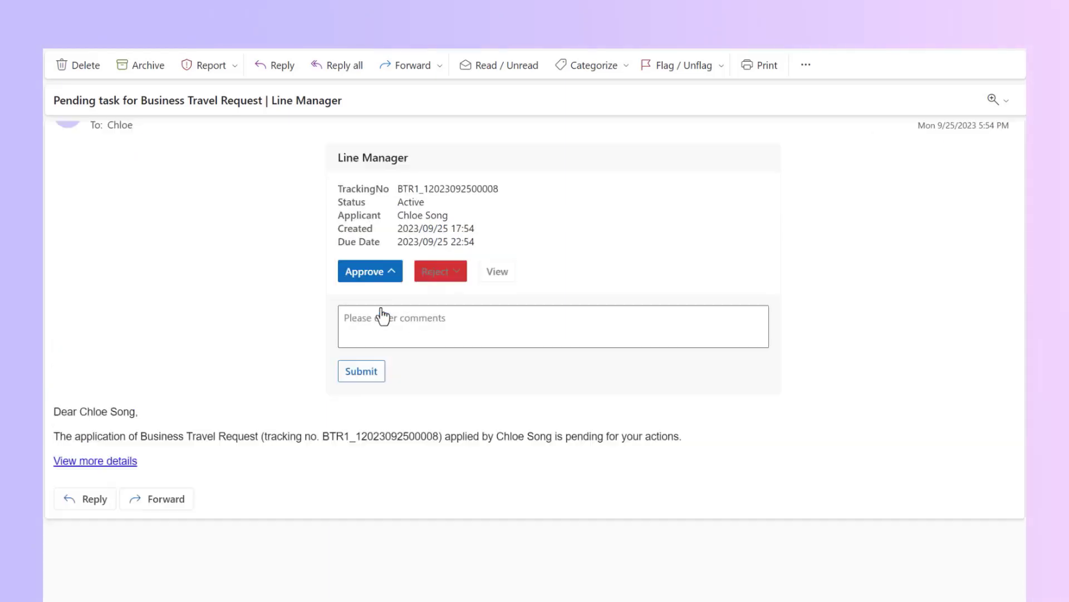
left_click(378, 320)
type("ok")
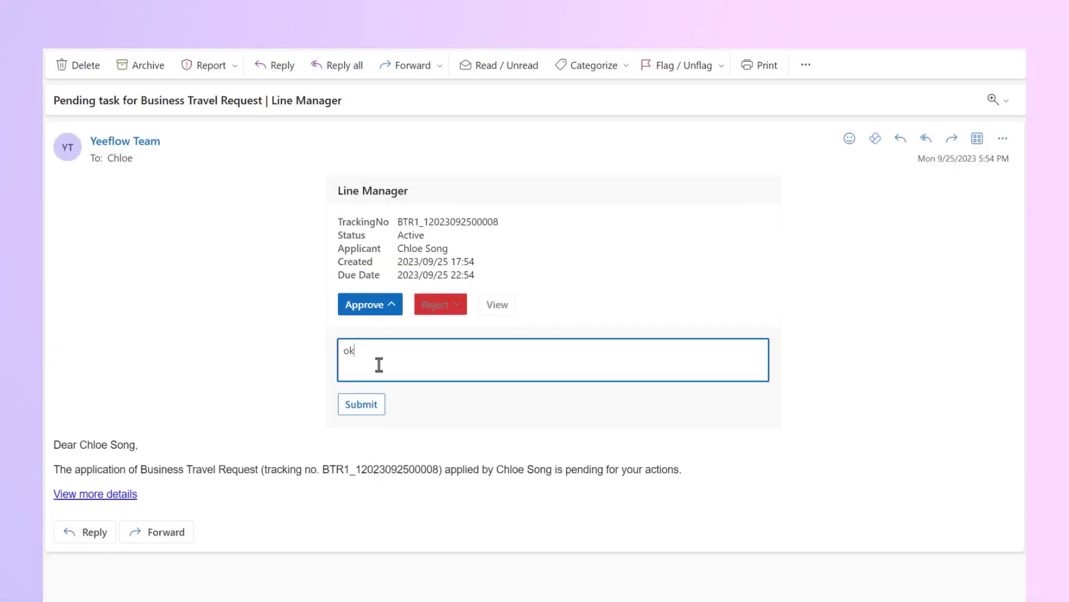
left_click(363, 406)
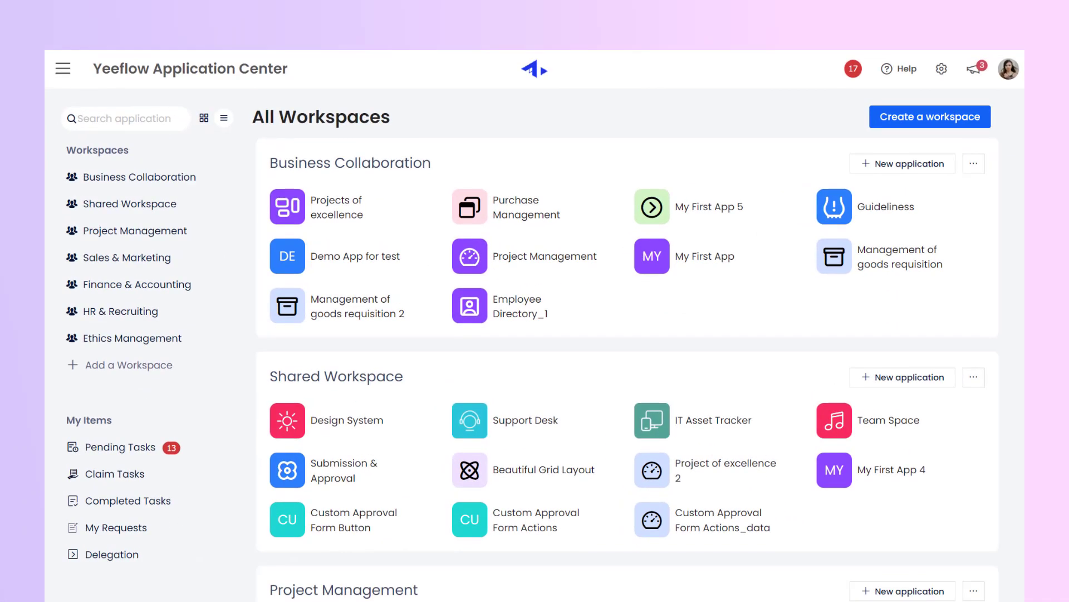
Step: Select all selectable pending tasks in the Yeeflow Application Center and approve them together
left_click(194, 451)
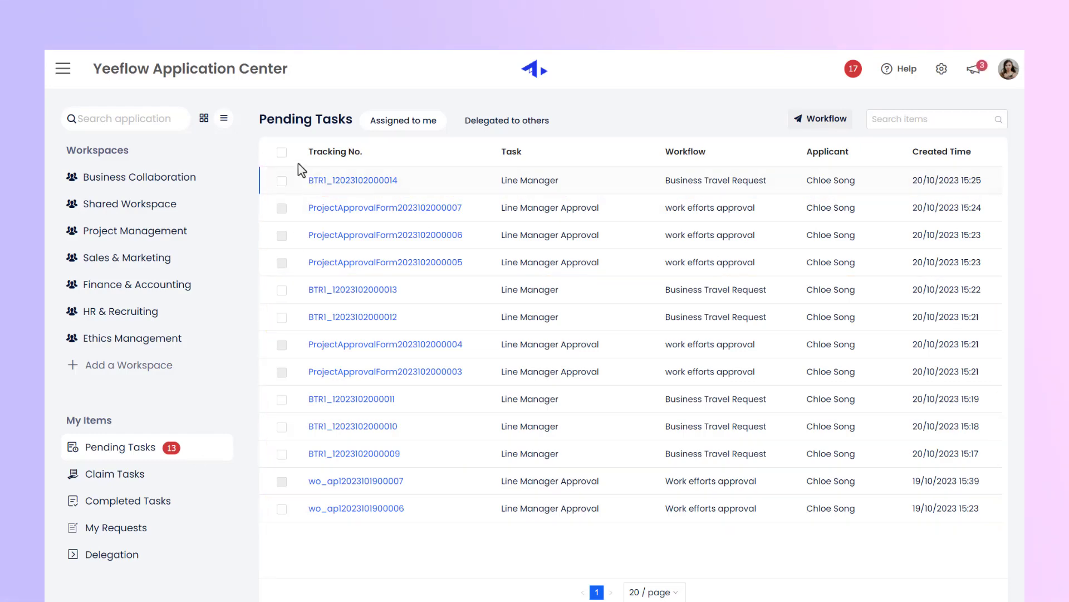
left_click(282, 153)
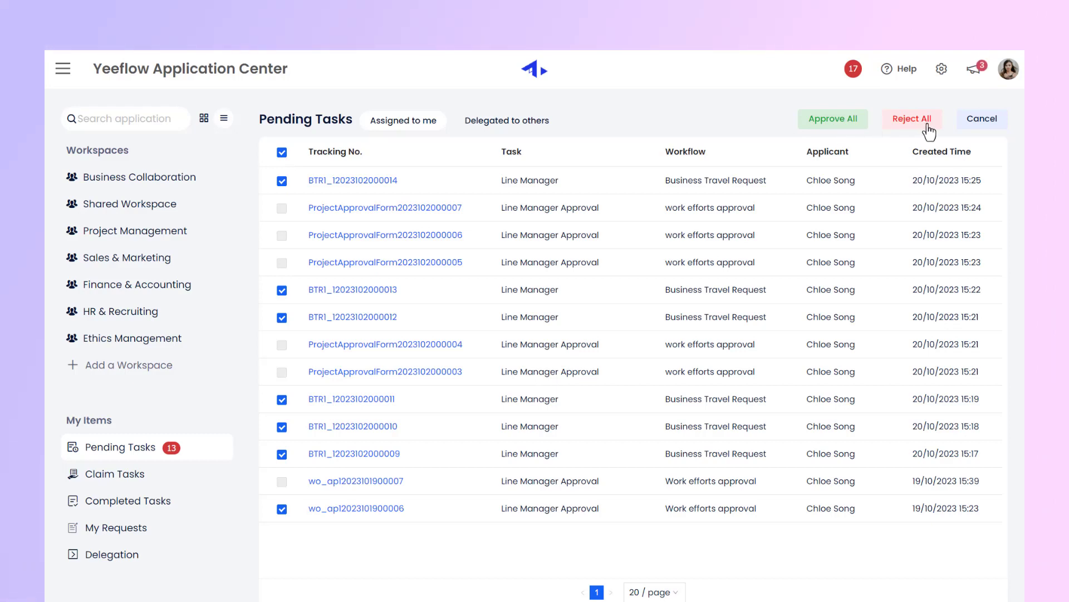
left_click(835, 125)
left_click(399, 266)
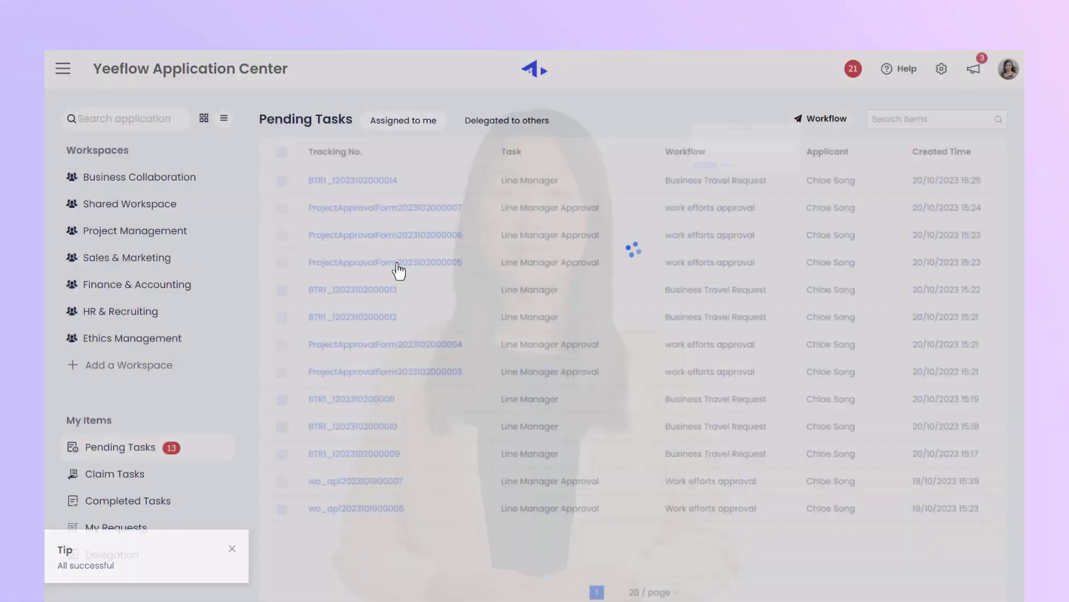